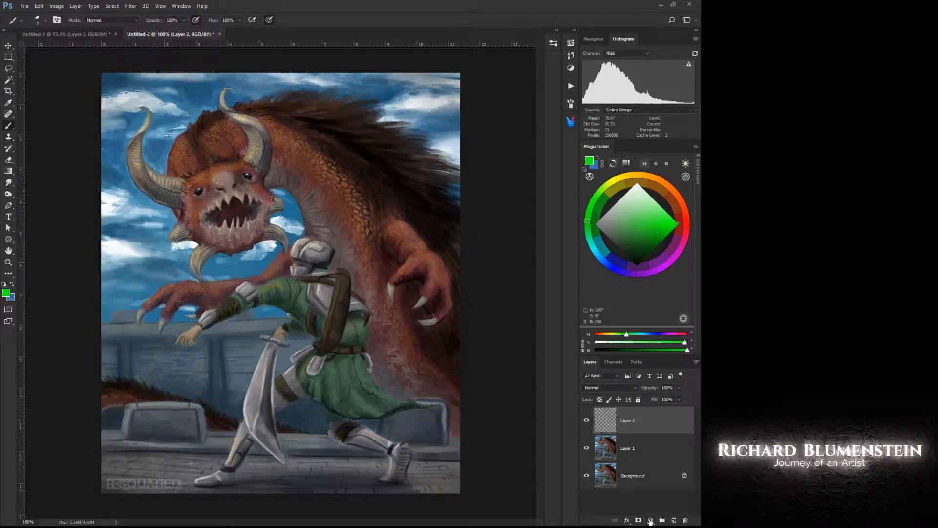
# Step: Add a Black & White adjustment layer above Layer 2 to check the painting's values, and hide it
pyautogui.click(651, 521)
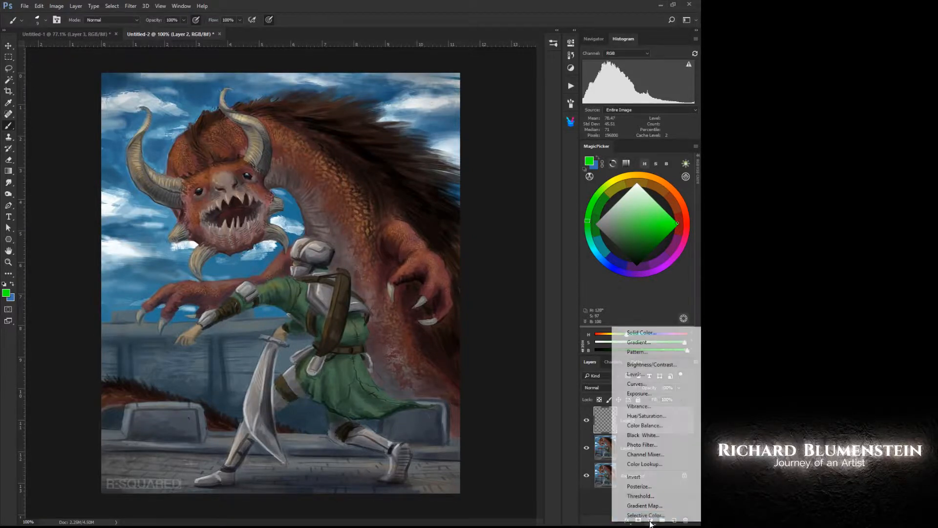
pyautogui.click(635, 437)
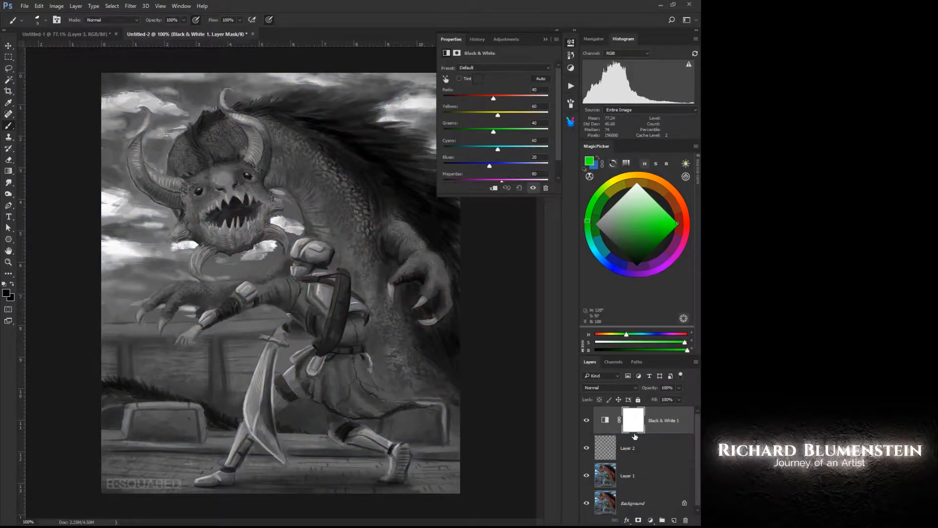
pyautogui.click(452, 41)
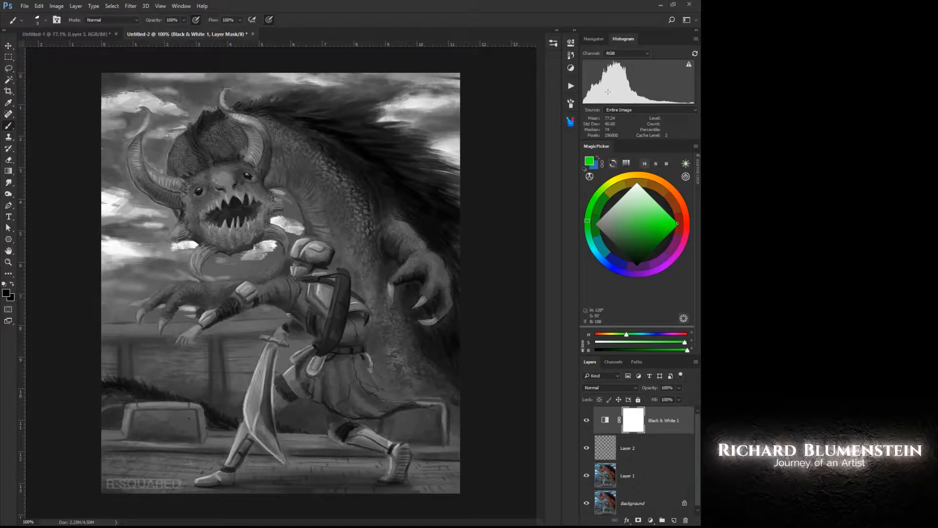
pyautogui.click(587, 420)
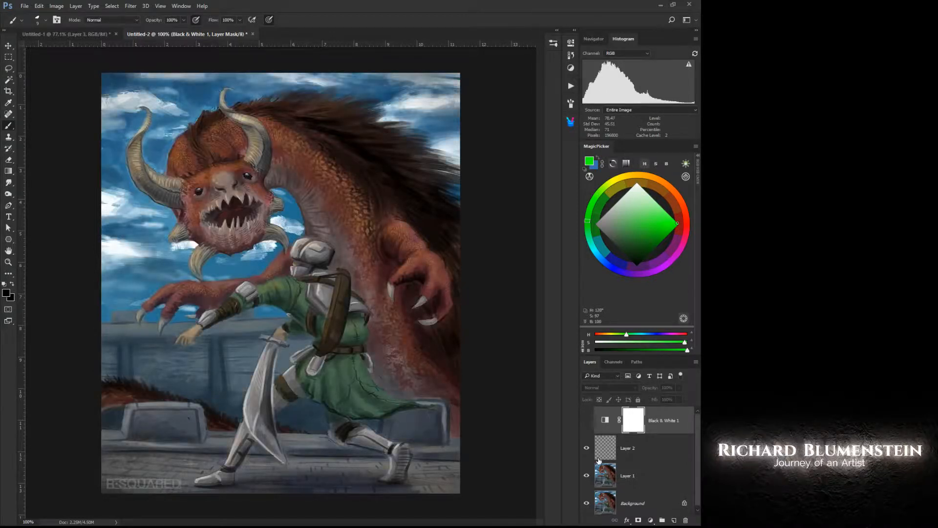
# Step: Outline the sky on Layer 1 with the Lasso tool, following the wall, the monster's hand, head, horns and back
pyautogui.click(602, 477)
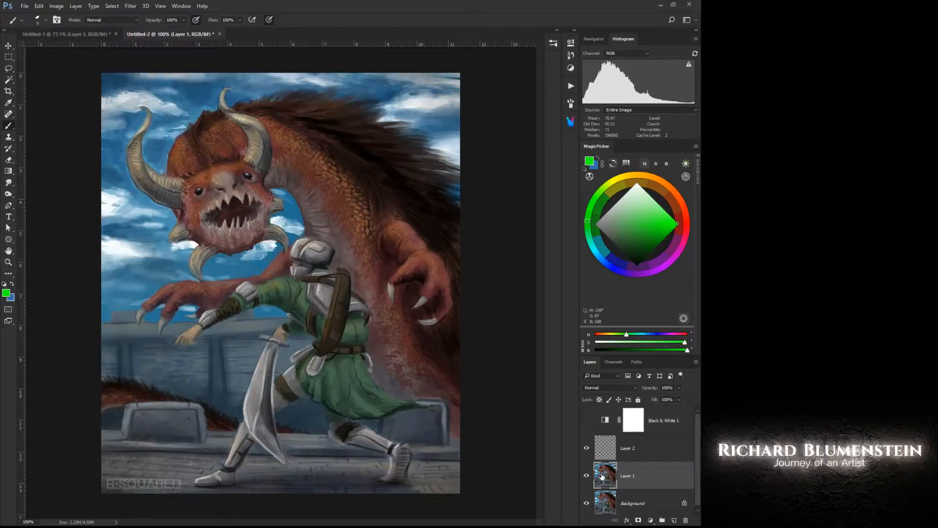
pyautogui.click(10, 71)
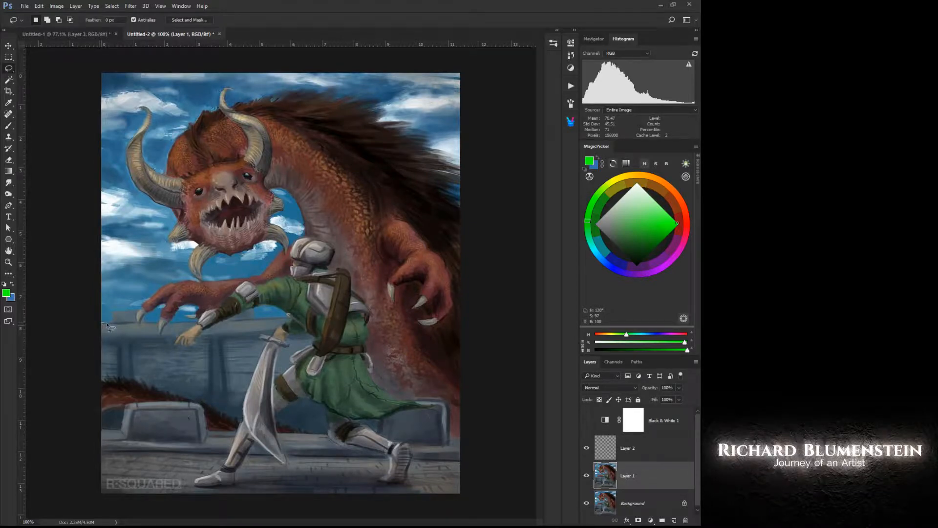
pyautogui.moveTo(106, 324)
pyautogui.mouseDown()
pyautogui.moveTo(138, 314)
pyautogui.moveTo(165, 288)
pyautogui.moveTo(195, 285)
pyautogui.mouseUp()
pyautogui.moveTo(196, 245); pyautogui.dragTo(176, 245)
pyautogui.moveTo(152, 201); pyautogui.dragTo(131, 176)
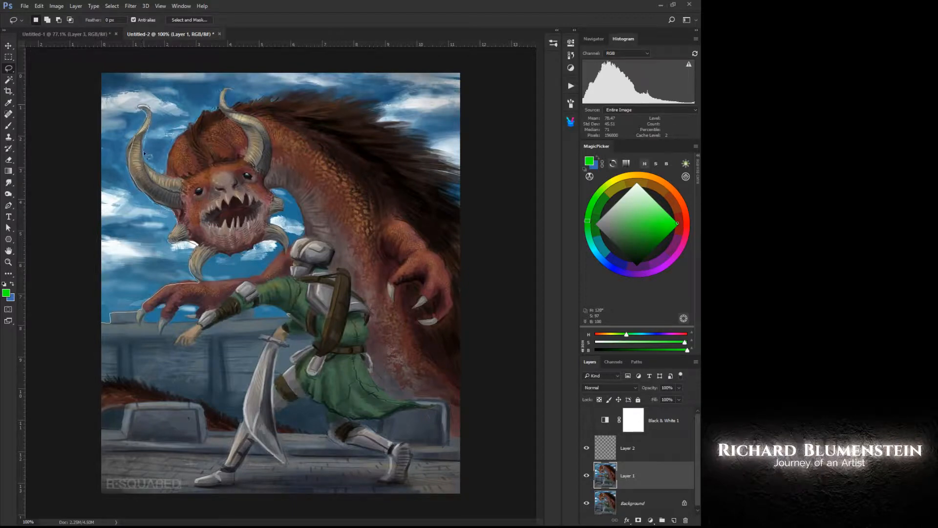
pyautogui.moveTo(144, 155)
pyautogui.mouseDown()
pyautogui.moveTo(170, 177)
pyautogui.moveTo(180, 142)
pyautogui.moveTo(229, 90)
pyautogui.moveTo(246, 98)
pyautogui.moveTo(342, 93)
pyautogui.moveTo(377, 106)
pyautogui.moveTo(469, 177)
pyautogui.moveTo(393, 55)
pyautogui.moveTo(63, 92)
pyautogui.moveTo(76, 332)
pyautogui.mouseUp()
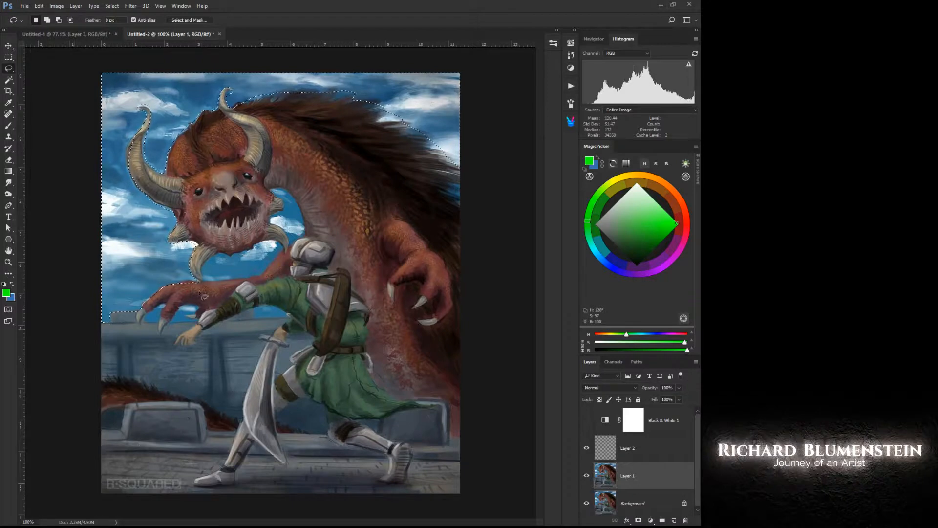
pyautogui.hotkey('ctrl', 'd')
pyautogui.moveTo(151, 313); pyautogui.dragTo(148, 305)
pyautogui.hotkey('ctrl', 'z')
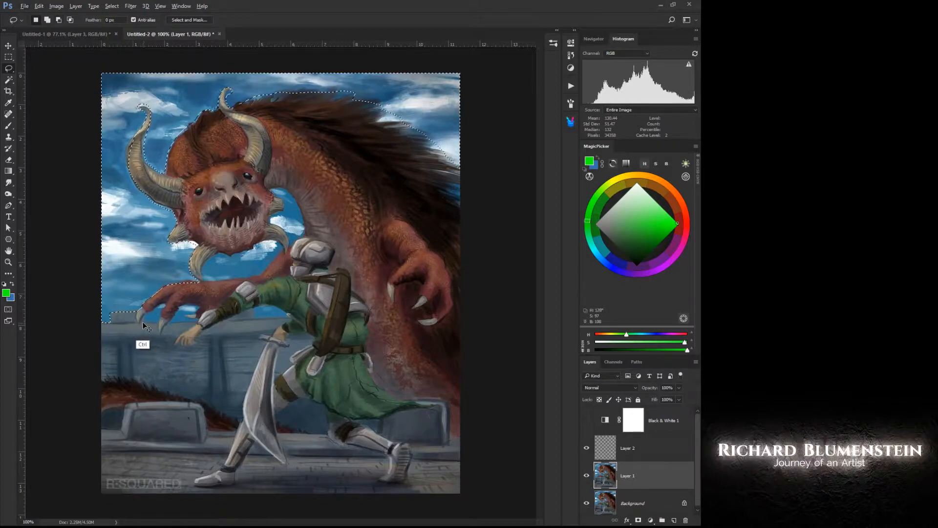
# Step: Add the sky gaps between the monster's claws, beside its neck and between its jaw and arm to the selection
pyautogui.press('shift')
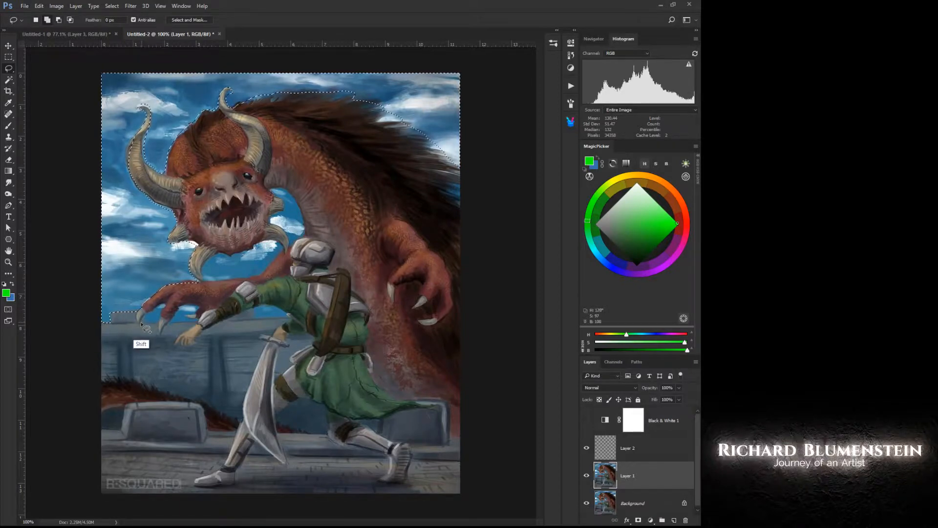
pyautogui.moveTo(141, 323)
pyautogui.mouseDown()
pyautogui.moveTo(166, 305)
pyautogui.moveTo(159, 324)
pyautogui.moveTo(146, 326)
pyautogui.moveTo(199, 325)
pyautogui.moveTo(185, 318)
pyautogui.moveTo(196, 313)
pyautogui.moveTo(167, 324)
pyautogui.mouseUp()
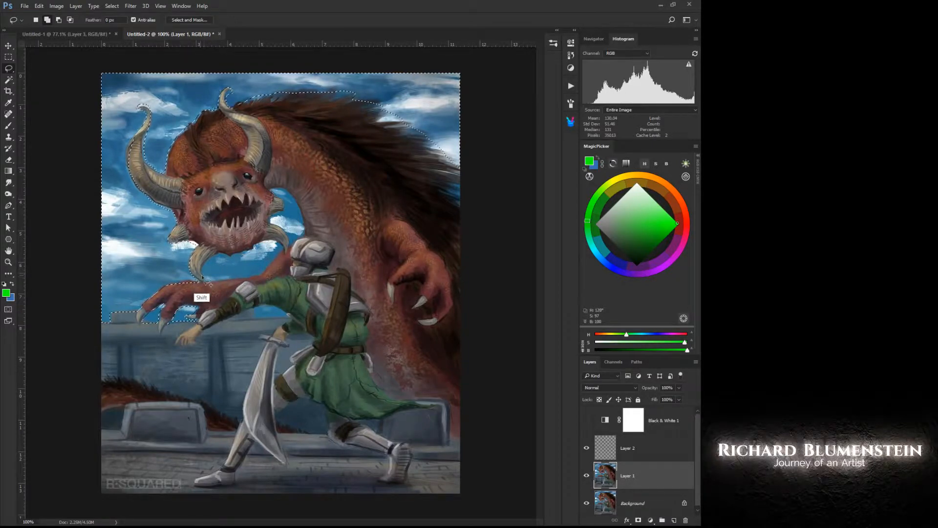
pyautogui.moveTo(186, 243)
pyautogui.mouseDown()
pyautogui.moveTo(220, 246)
pyautogui.moveTo(274, 197)
pyautogui.moveTo(287, 203)
pyautogui.moveTo(272, 230)
pyautogui.moveTo(296, 243)
pyautogui.moveTo(304, 215)
pyautogui.moveTo(269, 190)
pyautogui.mouseUp()
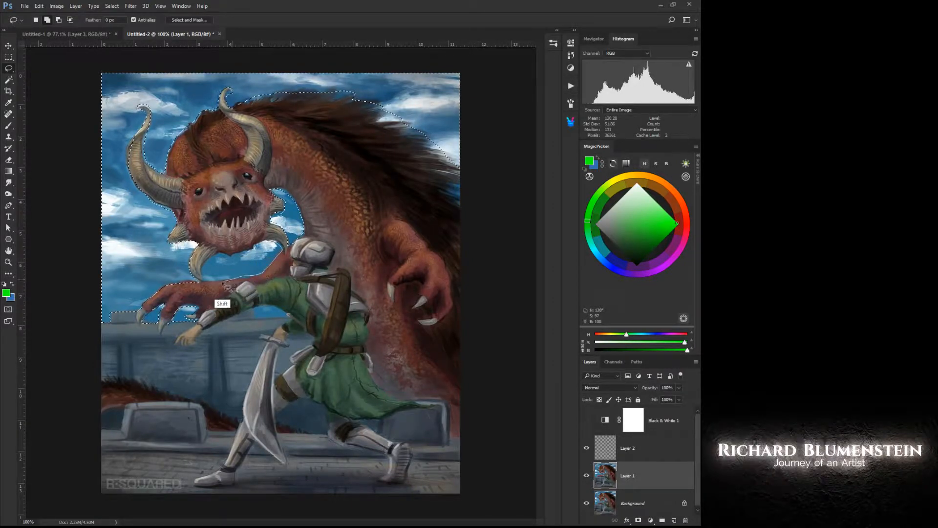
pyautogui.moveTo(214, 285)
pyautogui.mouseDown()
pyautogui.moveTo(202, 284)
pyautogui.moveTo(201, 264)
pyautogui.moveTo(283, 249)
pyautogui.mouseUp()
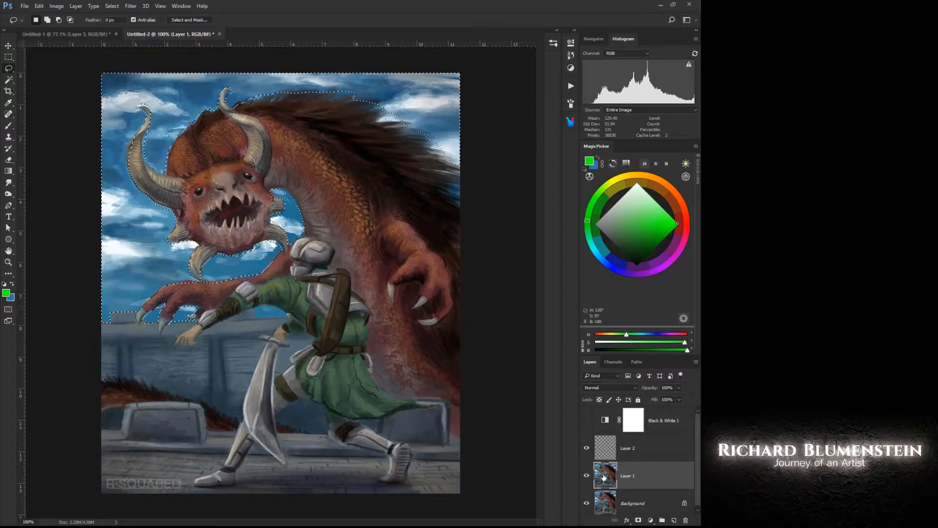
# Step: Cut the selected sky from Layer 1 onto its own layer and place that layer below Layer 1
pyautogui.rightClick(305, 278)
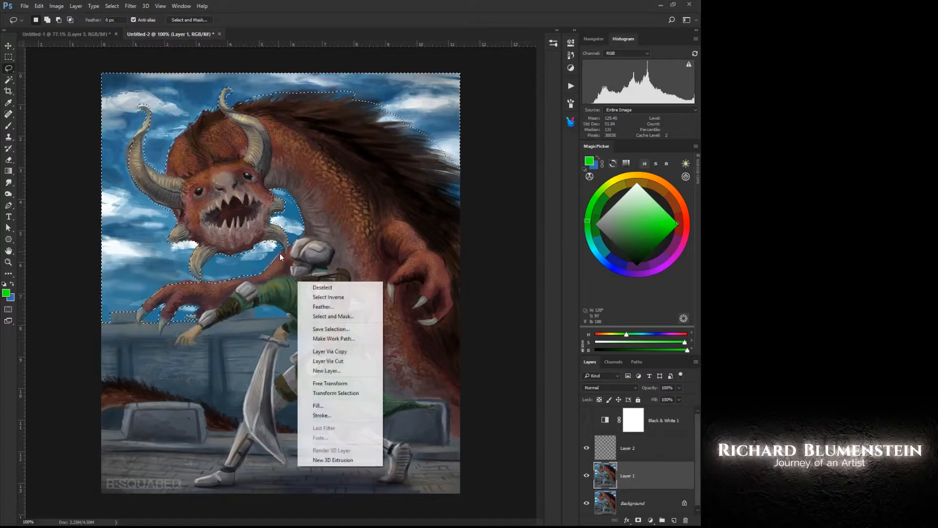
pyautogui.click(314, 357)
pyautogui.moveTo(606, 502); pyautogui.dragTo(602, 463)
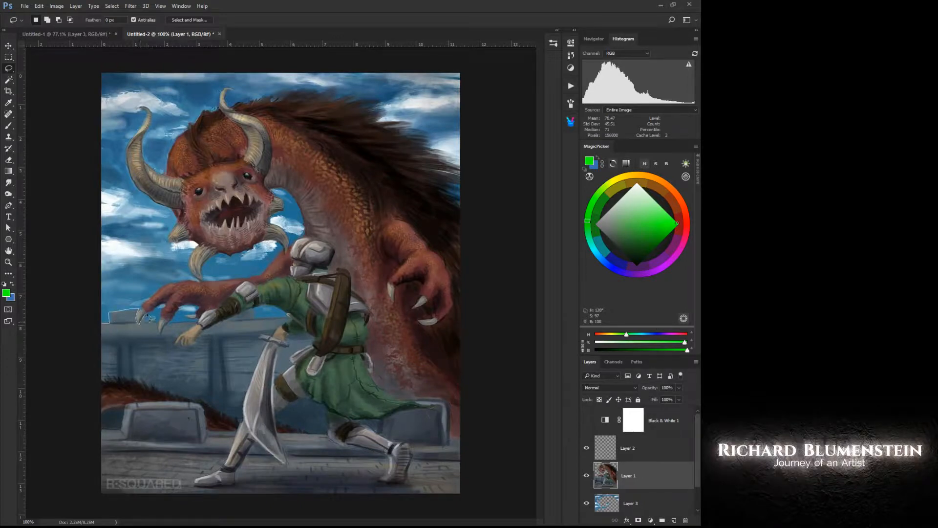
# Step: Lasso the monster on Layer 1, including the tail parts behind the wall, and cut the selection to a new layer
pyautogui.moveTo(148, 317); pyautogui.dragTo(172, 325)
pyautogui.moveTo(200, 325)
pyautogui.mouseDown()
pyautogui.moveTo(247, 284)
pyautogui.moveTo(293, 280)
pyautogui.moveTo(298, 241)
pyautogui.moveTo(334, 248)
pyautogui.moveTo(331, 274)
pyautogui.moveTo(351, 276)
pyautogui.moveTo(349, 292)
pyautogui.moveTo(370, 312)
pyautogui.moveTo(373, 380)
pyautogui.moveTo(392, 399)
pyautogui.moveTo(452, 409)
pyautogui.moveTo(453, 443)
pyautogui.moveTo(482, 434)
pyautogui.moveTo(491, 266)
pyautogui.moveTo(445, 70)
pyautogui.moveTo(241, 54)
pyautogui.moveTo(72, 92)
pyautogui.moveTo(83, 303)
pyautogui.mouseUp()
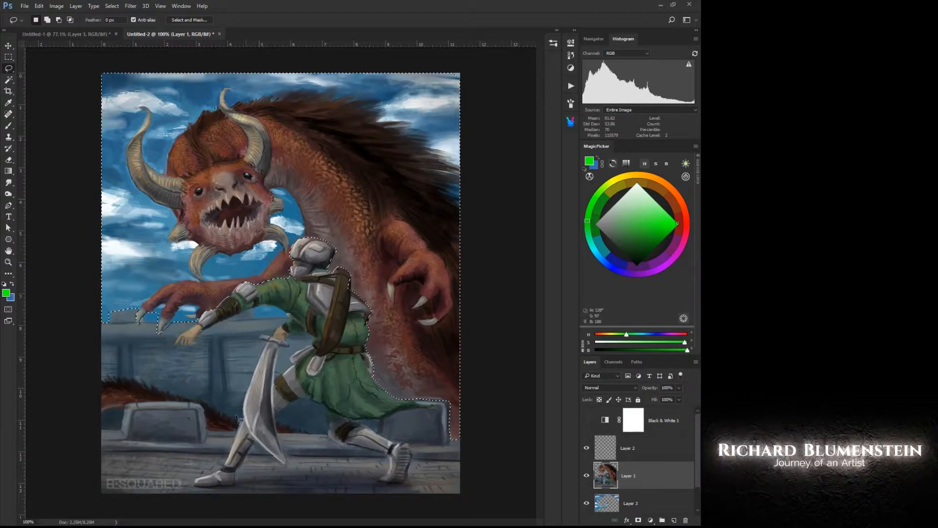
pyautogui.press('shift')
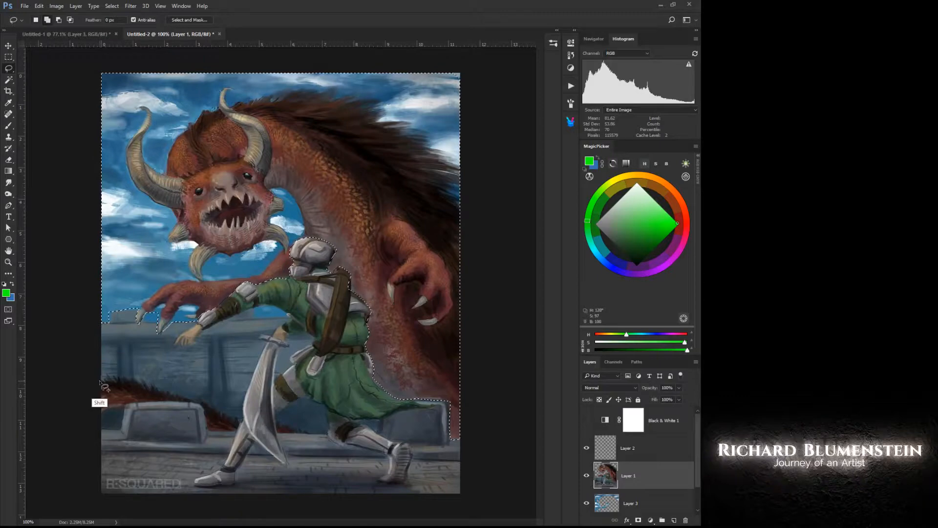
pyautogui.moveTo(101, 377)
pyautogui.mouseDown()
pyautogui.moveTo(241, 421)
pyautogui.moveTo(234, 433)
pyautogui.moveTo(209, 434)
pyautogui.moveTo(203, 409)
pyautogui.moveTo(137, 403)
pyautogui.moveTo(99, 419)
pyautogui.mouseUp()
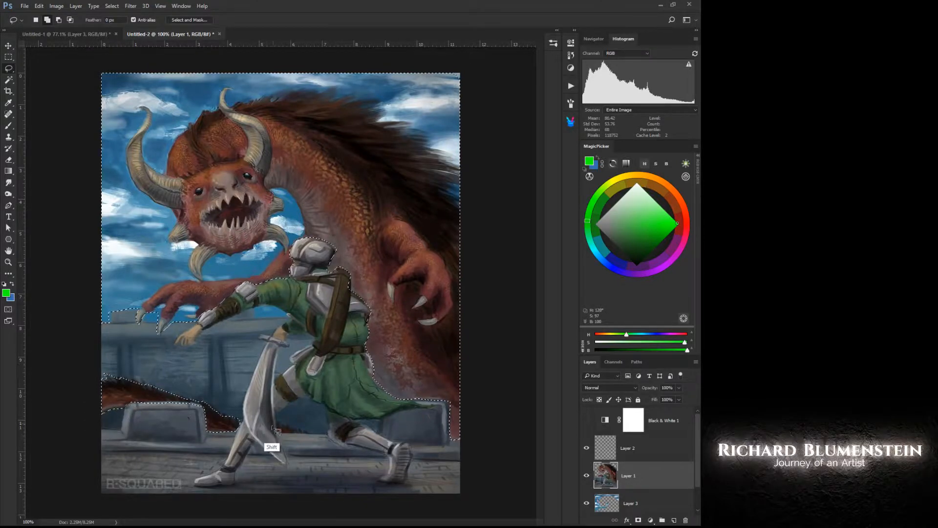
pyautogui.moveTo(313, 436)
pyautogui.mouseDown()
pyautogui.moveTo(278, 426)
pyautogui.moveTo(287, 398)
pyautogui.moveTo(258, 388)
pyautogui.mouseUp()
pyautogui.rightClick(258, 388)
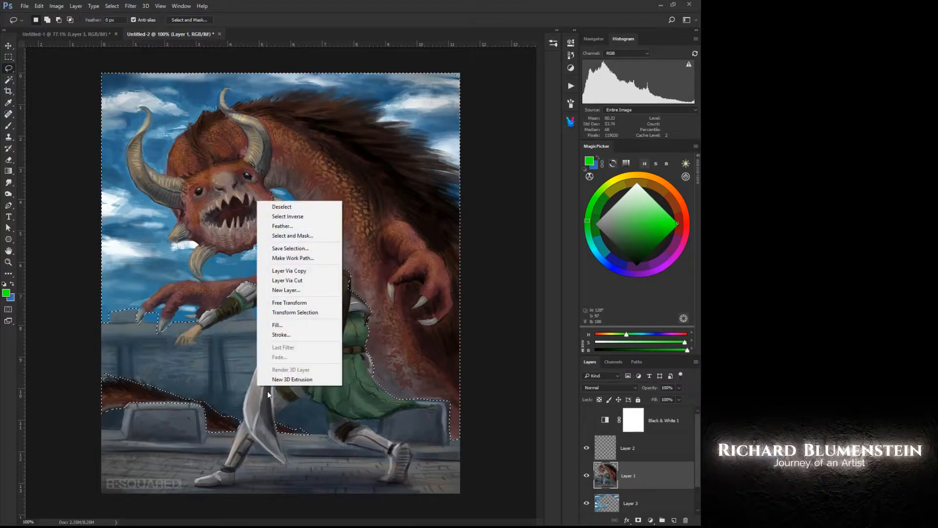
pyautogui.click(284, 275)
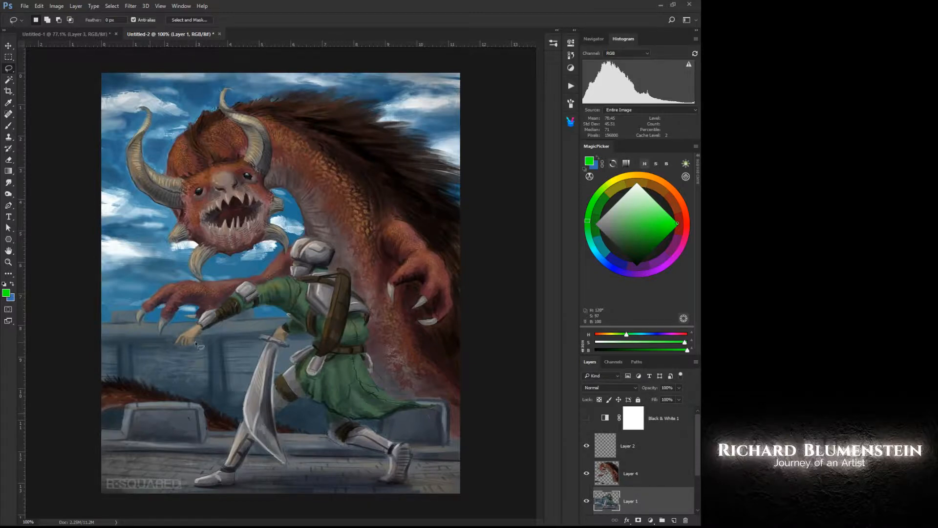
# Step: Lasso the warrior and sword on Layer 1, leaving the background gap between the sword arm and leg out of the selection
pyautogui.moveTo(202, 330)
pyautogui.mouseDown()
pyautogui.moveTo(174, 344)
pyautogui.moveTo(237, 290)
pyautogui.mouseUp()
pyautogui.moveTo(274, 248)
pyautogui.mouseDown()
pyautogui.moveTo(395, 336)
pyautogui.moveTo(398, 382)
pyautogui.moveTo(409, 399)
pyautogui.moveTo(436, 408)
pyautogui.moveTo(359, 416)
pyautogui.moveTo(361, 425)
pyautogui.moveTo(407, 442)
pyautogui.moveTo(407, 487)
pyautogui.moveTo(374, 480)
pyautogui.moveTo(389, 462)
pyautogui.moveTo(338, 447)
pyautogui.moveTo(324, 408)
pyautogui.moveTo(306, 401)
pyautogui.moveTo(276, 420)
pyautogui.moveTo(288, 467)
pyautogui.moveTo(250, 441)
pyautogui.moveTo(235, 486)
pyautogui.moveTo(190, 488)
pyautogui.moveTo(231, 454)
pyautogui.mouseUp()
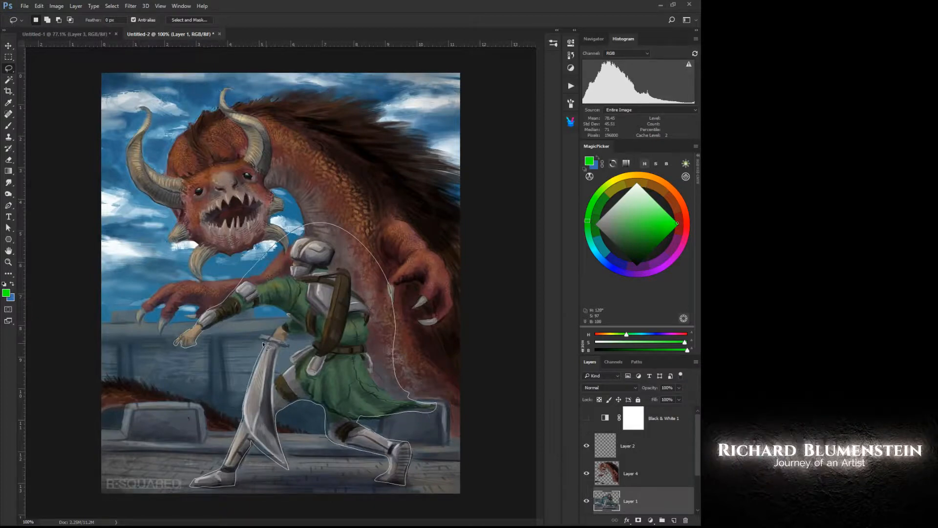
pyautogui.moveTo(263, 345)
pyautogui.mouseDown()
pyautogui.moveTo(291, 321)
pyautogui.moveTo(264, 309)
pyautogui.moveTo(201, 337)
pyautogui.mouseUp()
pyautogui.press('shift')
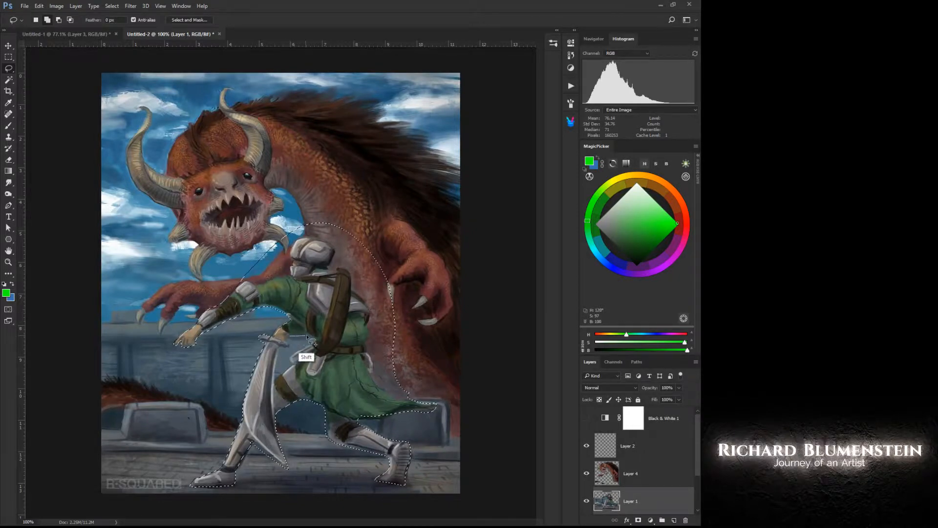
pyautogui.moveTo(307, 336)
pyautogui.mouseDown()
pyautogui.moveTo(276, 378)
pyautogui.moveTo(291, 337)
pyautogui.moveTo(276, 382)
pyautogui.moveTo(291, 358)
pyautogui.moveTo(314, 351)
pyautogui.moveTo(291, 339)
pyautogui.mouseUp()
pyautogui.press('alt')
# Step: Cut the selected warrior to a new layer and move it above the monster's layer
pyautogui.rightClick(611, 503)
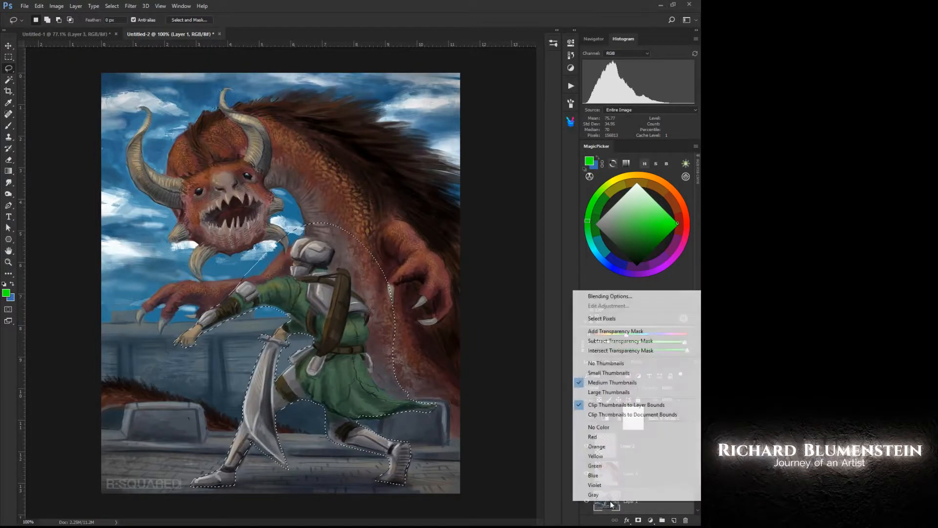
pyautogui.rightClick(318, 337)
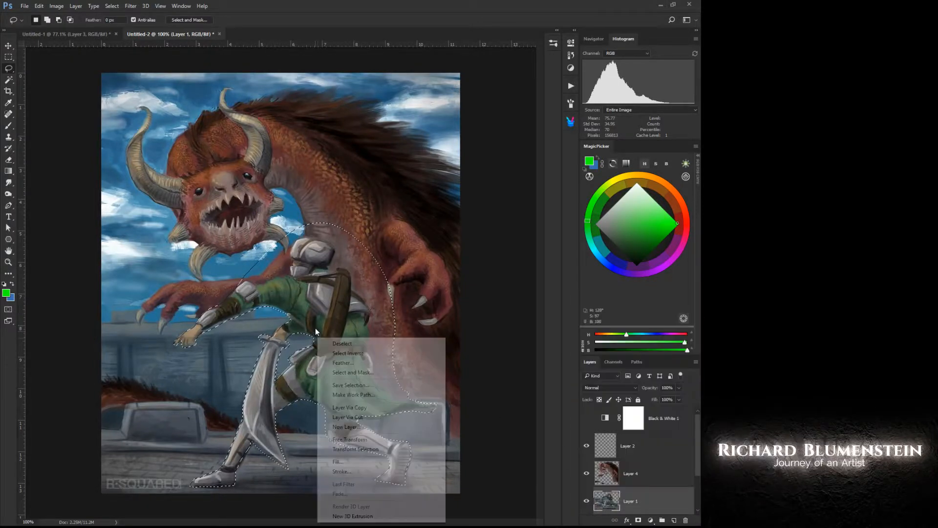
pyautogui.click(344, 418)
pyautogui.moveTo(607, 502); pyautogui.dragTo(608, 467)
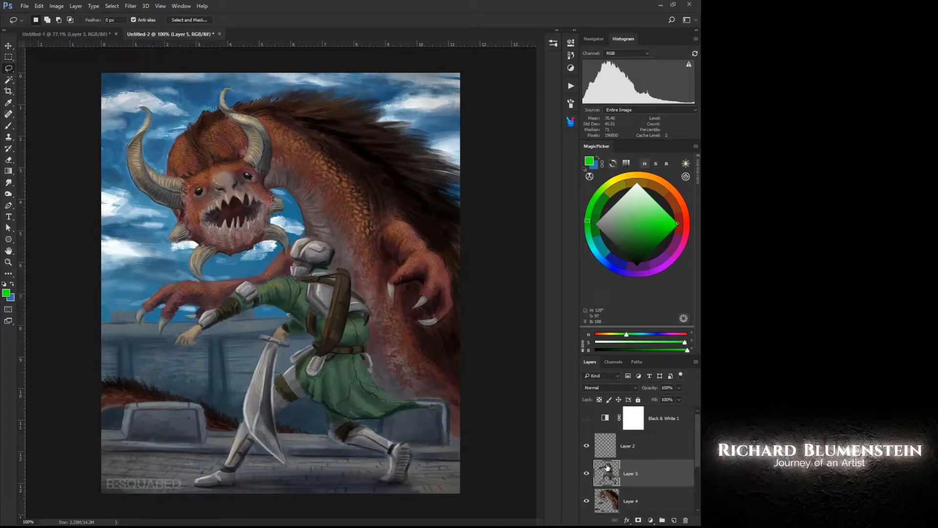
# Step: Adjust the sky layer with Hue/Saturation, setting Saturation to -59 and Lightness to +26
pyautogui.keyDown('ctrl'); pyautogui.click(163, 258); pyautogui.keyUp('ctrl')
pyautogui.rightClick(286, 329)
pyautogui.click(239, 328)
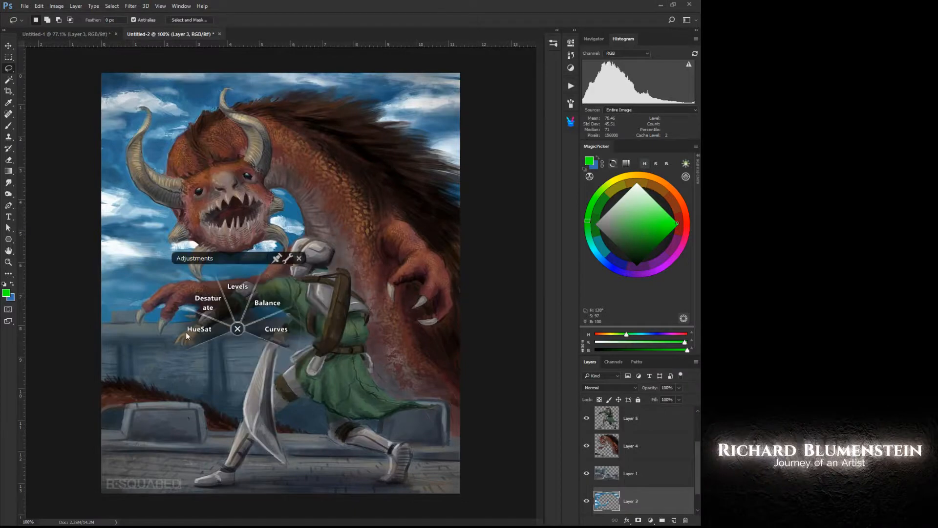
pyautogui.click(185, 331)
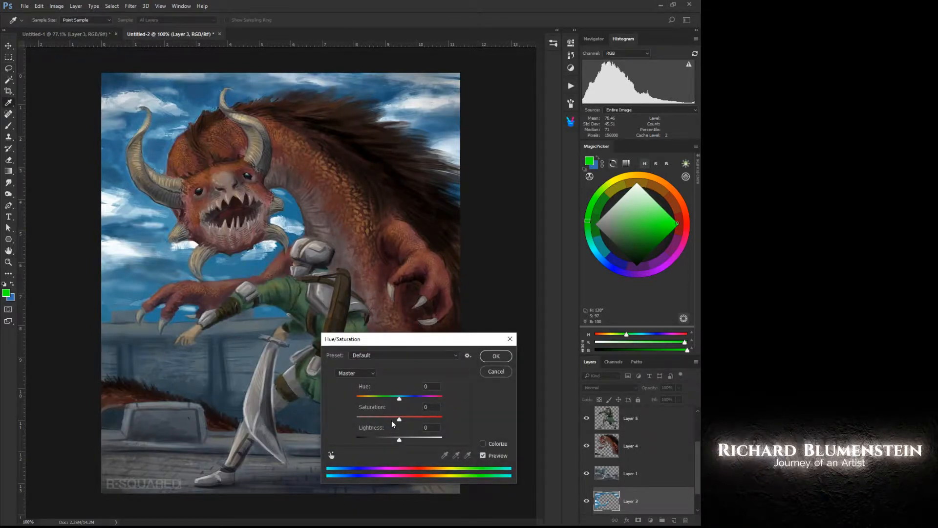
pyautogui.moveTo(390, 421); pyautogui.dragTo(389, 421)
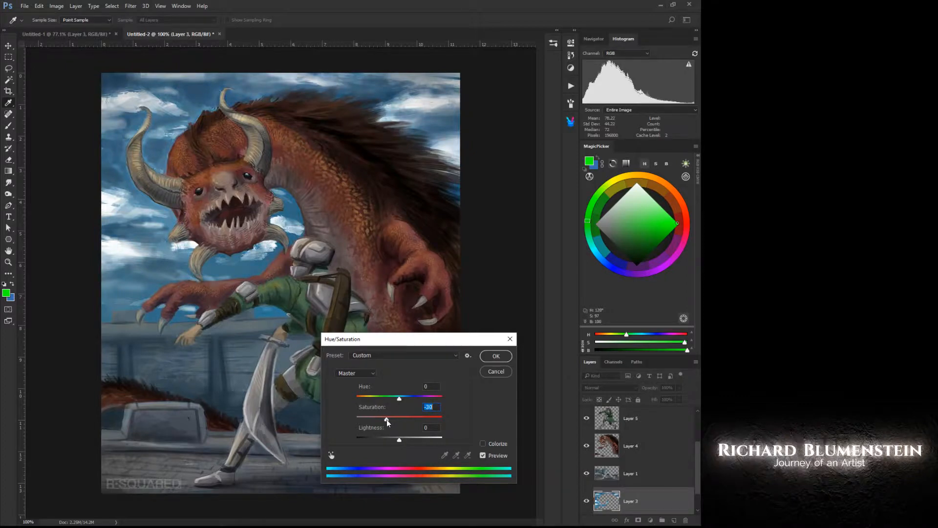
pyautogui.moveTo(381, 423); pyautogui.dragTo(411, 446)
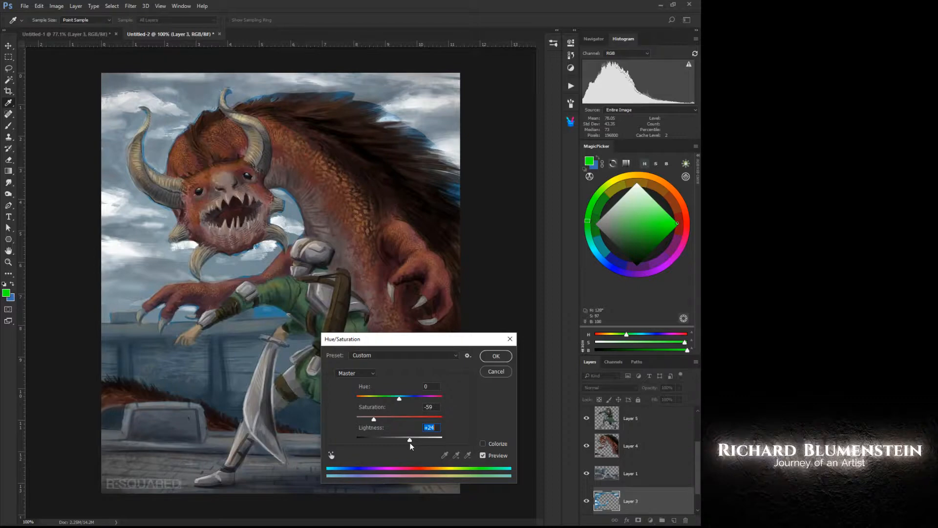
pyautogui.moveTo(411, 443); pyautogui.dragTo(412, 445)
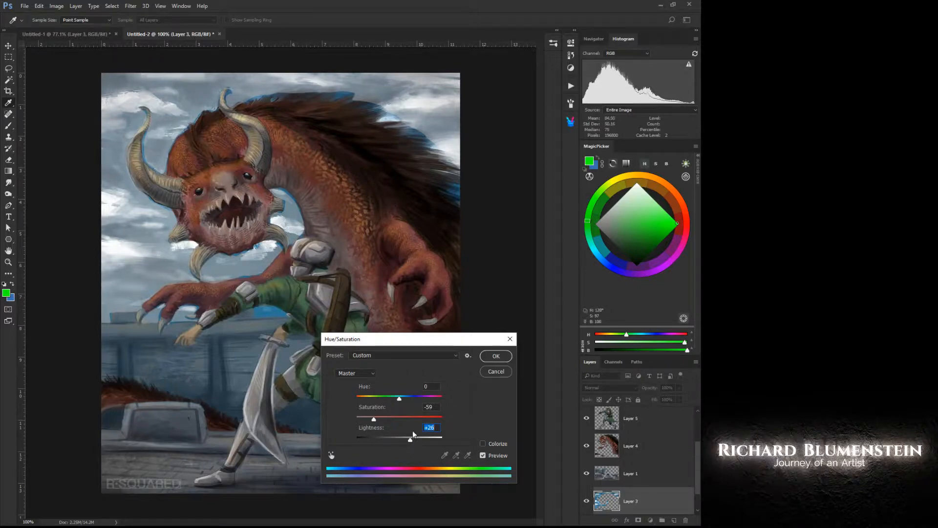
pyautogui.click(496, 356)
pyautogui.press('l')
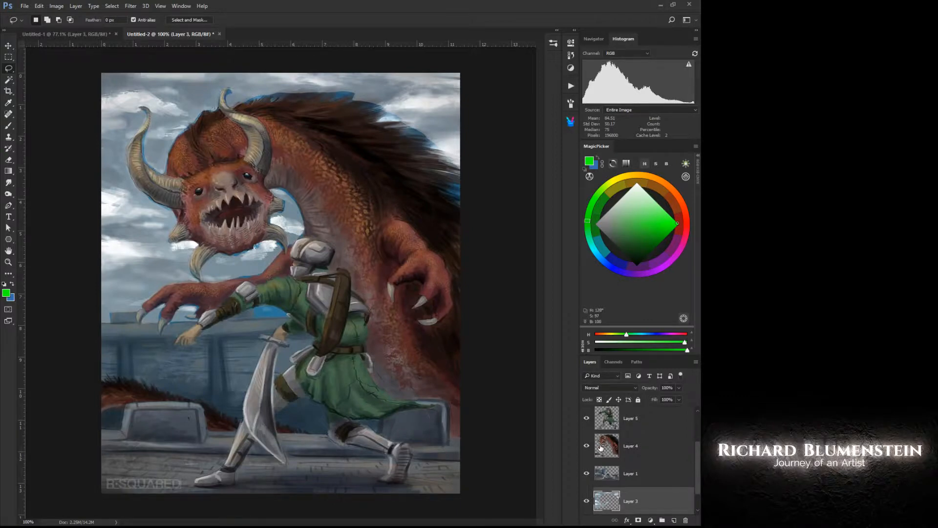
# Step: Darken the warrior's layer with Hue/Saturation by lowering its Lightness, and raise its Saturation slightly
pyautogui.click(608, 419)
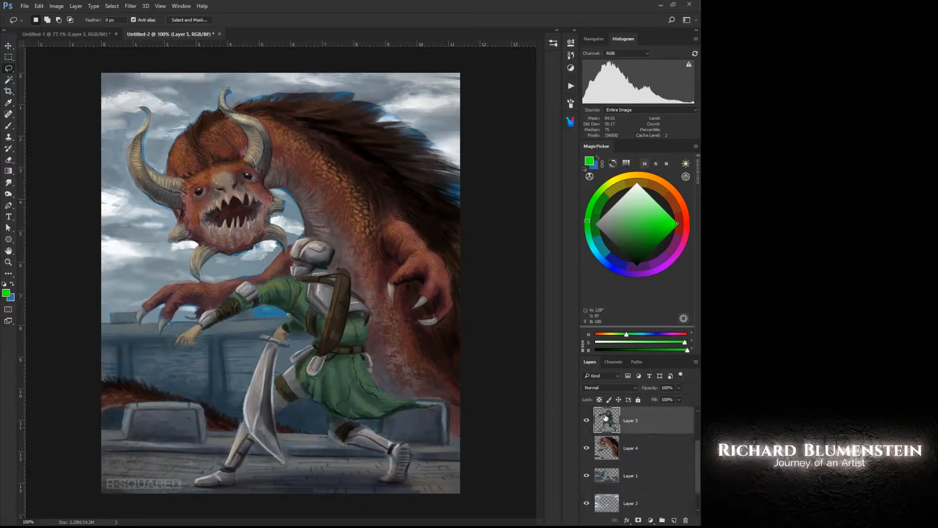
pyautogui.rightClick(346, 363)
pyautogui.click(295, 364)
pyautogui.click(259, 364)
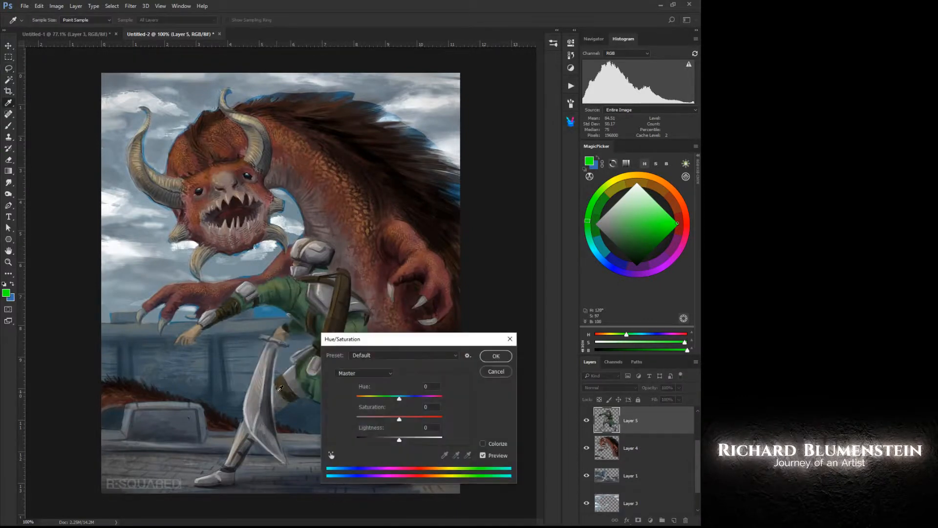
pyautogui.click(385, 439)
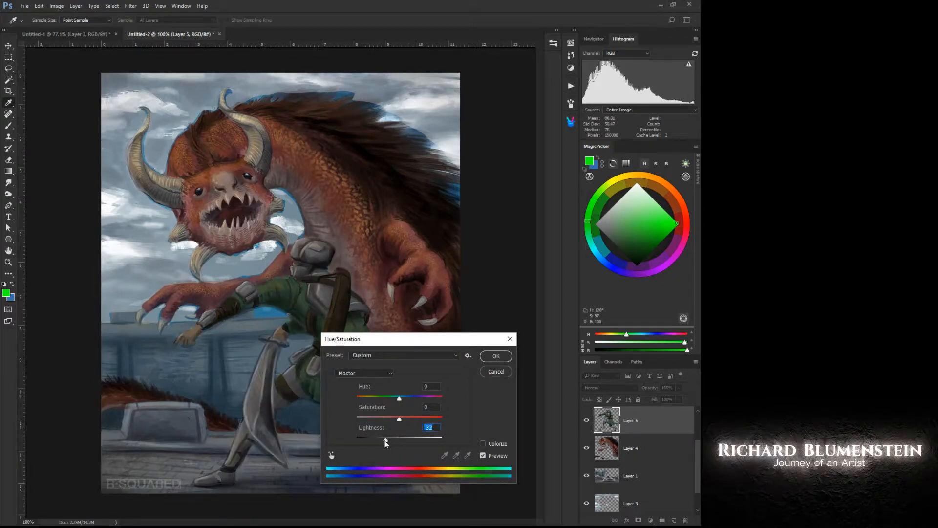
pyautogui.moveTo(386, 440); pyautogui.dragTo(415, 423)
pyautogui.click(494, 357)
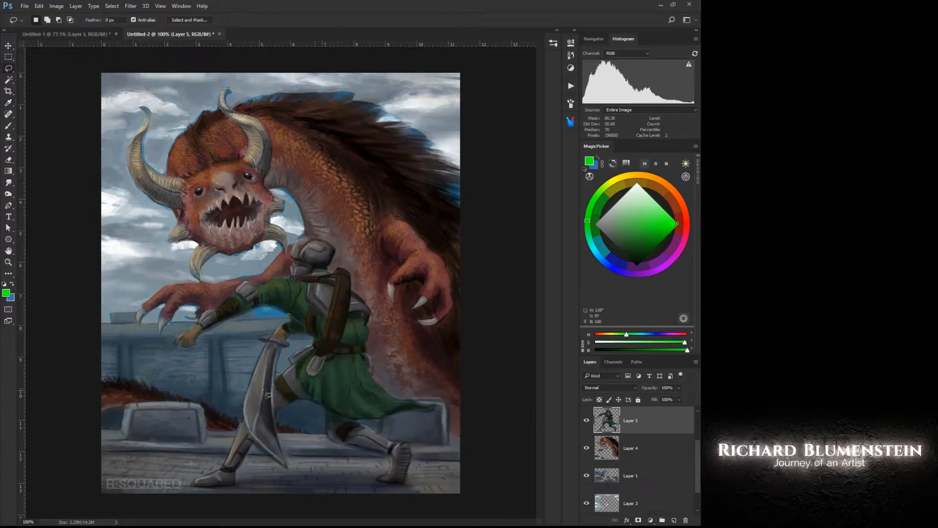
# Step: Lasso the distant blue wall behind the stone blocks on Layer 1 and cut it to a new layer
pyautogui.click(604, 478)
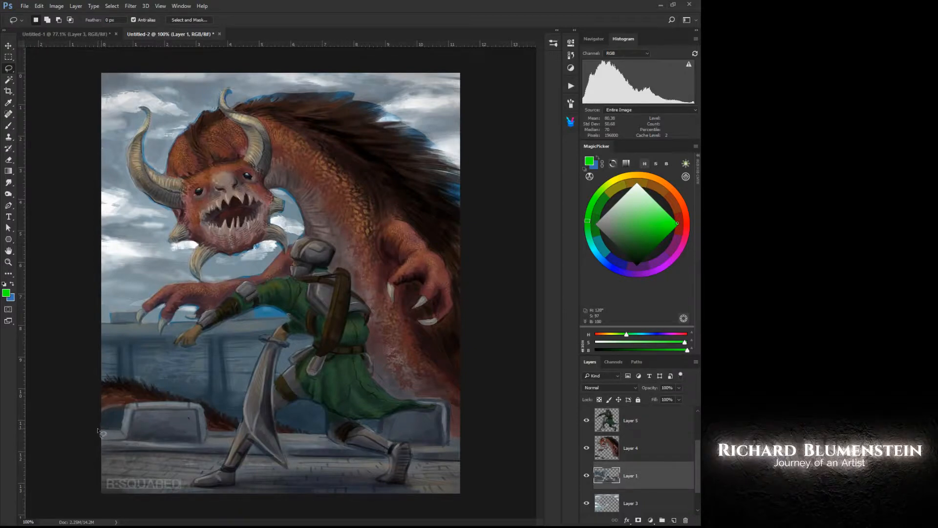
pyautogui.moveTo(97, 430)
pyautogui.mouseDown()
pyautogui.moveTo(122, 427)
pyautogui.moveTo(125, 407)
pyautogui.moveTo(142, 403)
pyautogui.moveTo(197, 400)
pyautogui.moveTo(205, 430)
pyautogui.moveTo(377, 434)
pyautogui.moveTo(380, 404)
pyautogui.moveTo(415, 390)
pyautogui.moveTo(401, 321)
pyautogui.moveTo(305, 273)
pyautogui.moveTo(59, 296)
pyautogui.mouseUp()
pyautogui.rightClick(218, 348)
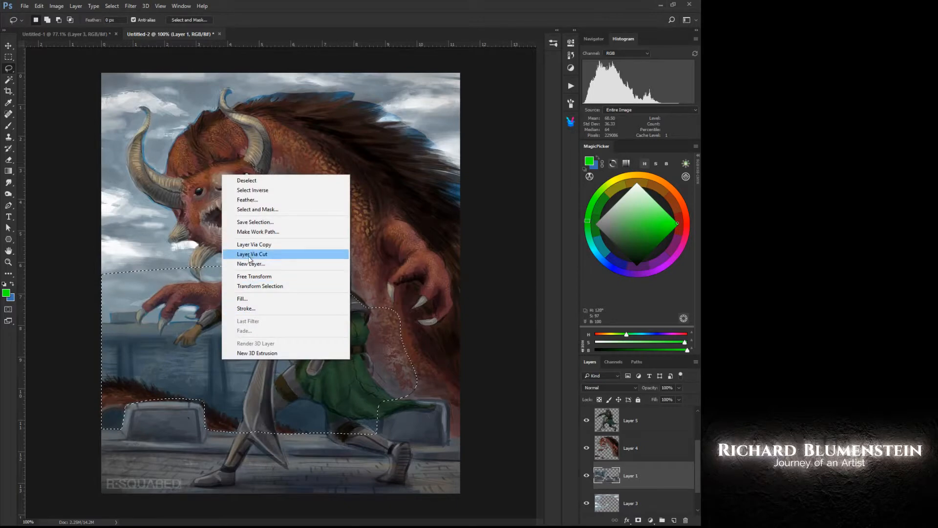
pyautogui.click(248, 253)
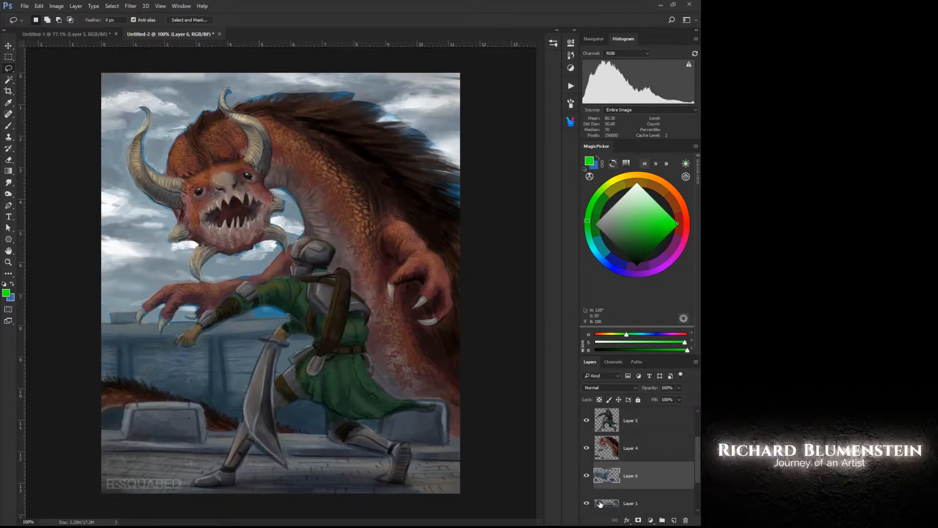
# Step: Darken the foreground ground and stone blocks on Layer 1 with Hue/Saturation, using Saturation +29 and Lightness -49
pyautogui.click(597, 501)
pyautogui.rightClick(287, 452)
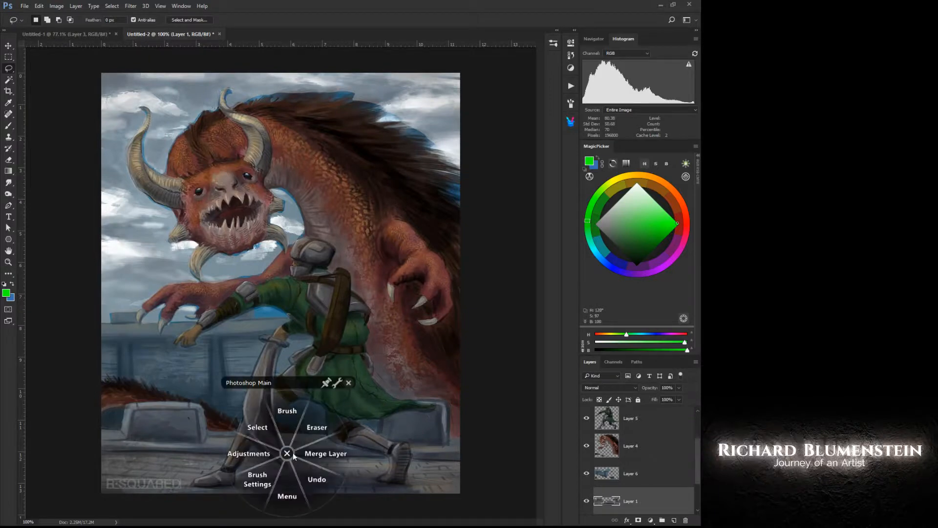
pyautogui.click(245, 455)
pyautogui.click(205, 454)
pyautogui.moveTo(376, 439); pyautogui.dragTo(411, 419)
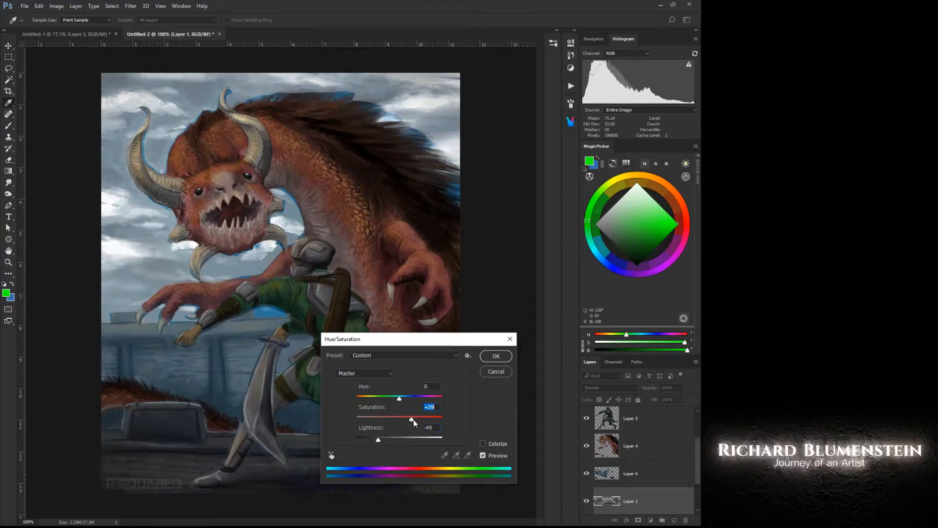
pyautogui.click(494, 356)
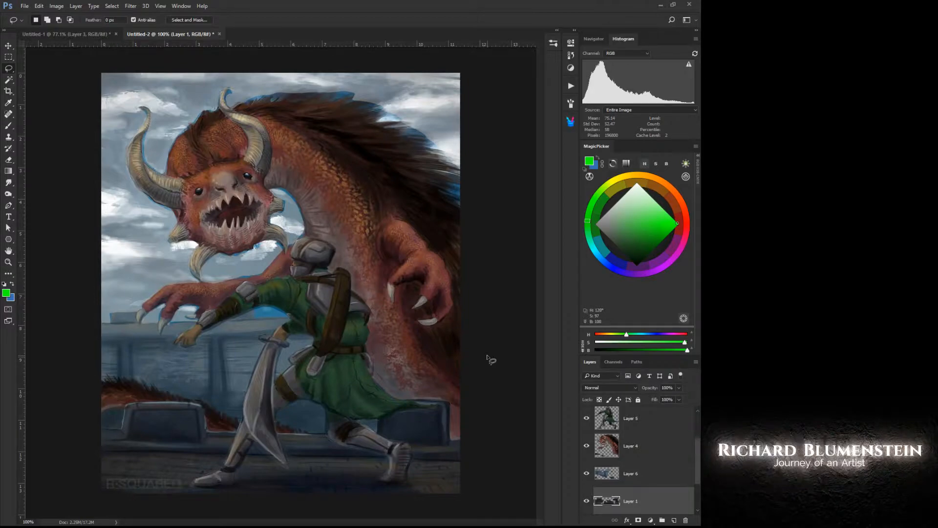
# Step: Adjust the monster's Layer 4 with Hue/Saturation, setting Saturation to -38 and Lightness to +12
pyautogui.click(605, 445)
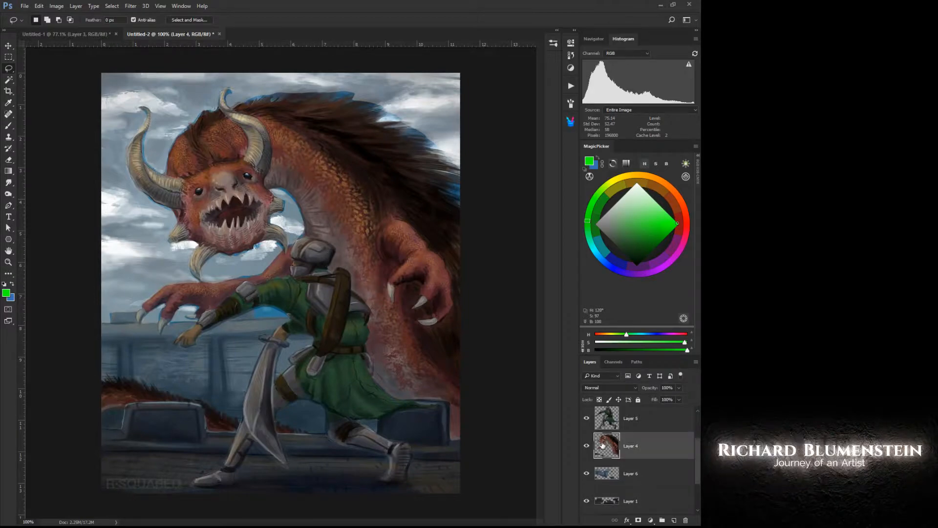
pyautogui.rightClick(340, 324)
pyautogui.click(291, 327)
pyautogui.click(240, 325)
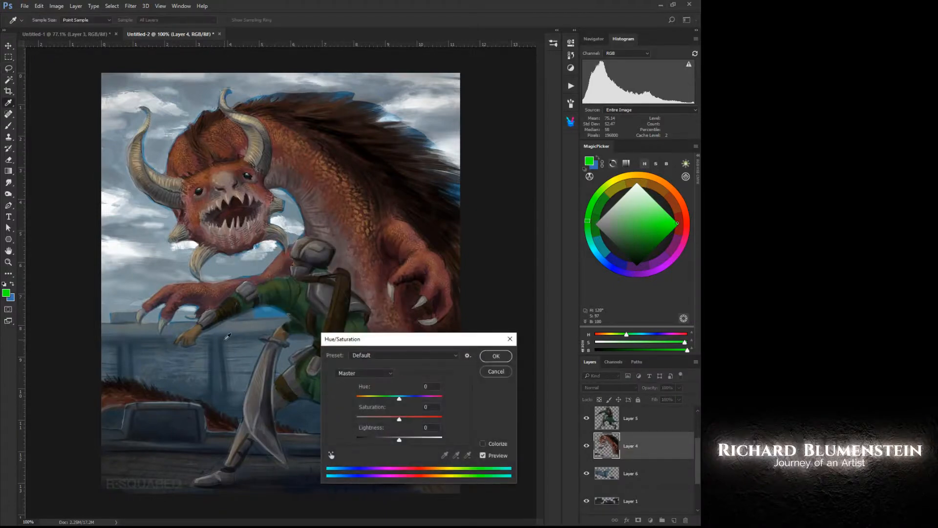
pyautogui.moveTo(400, 419); pyautogui.dragTo(384, 420)
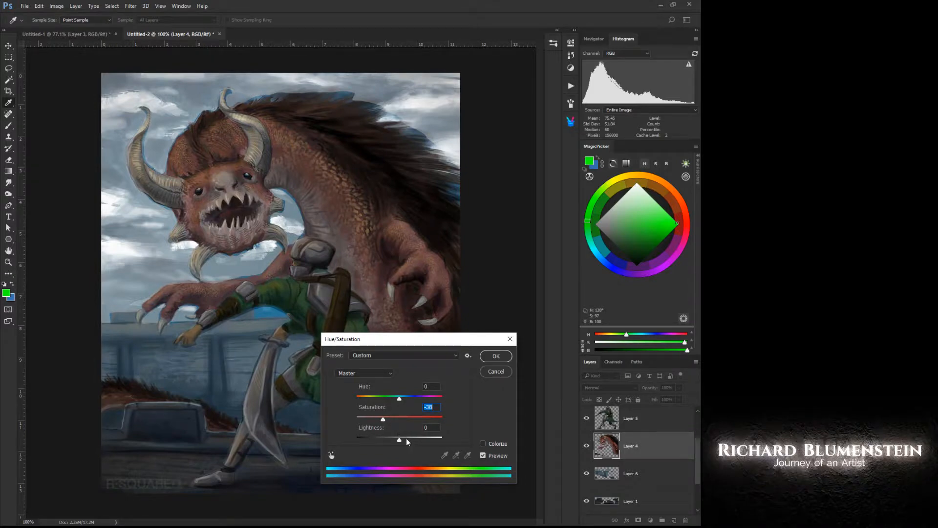
pyautogui.moveTo(407, 442); pyautogui.dragTo(405, 441)
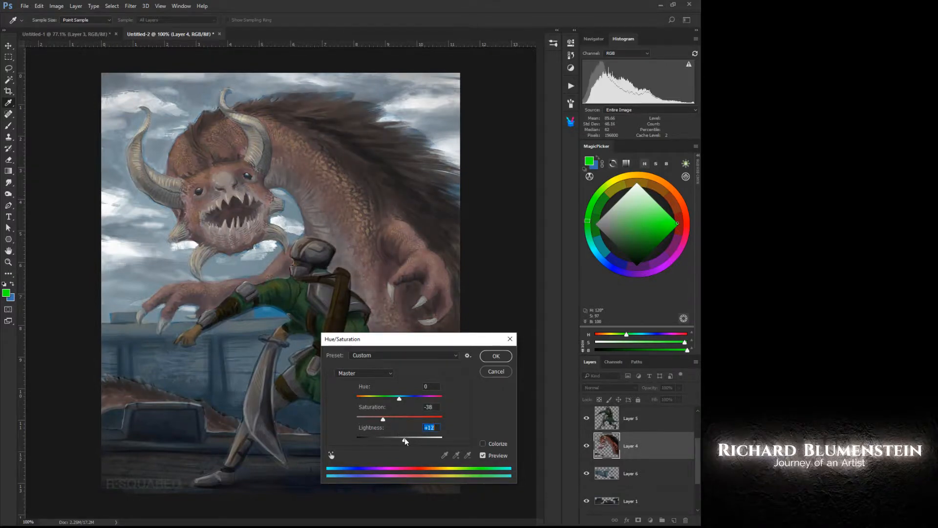
pyautogui.click(493, 355)
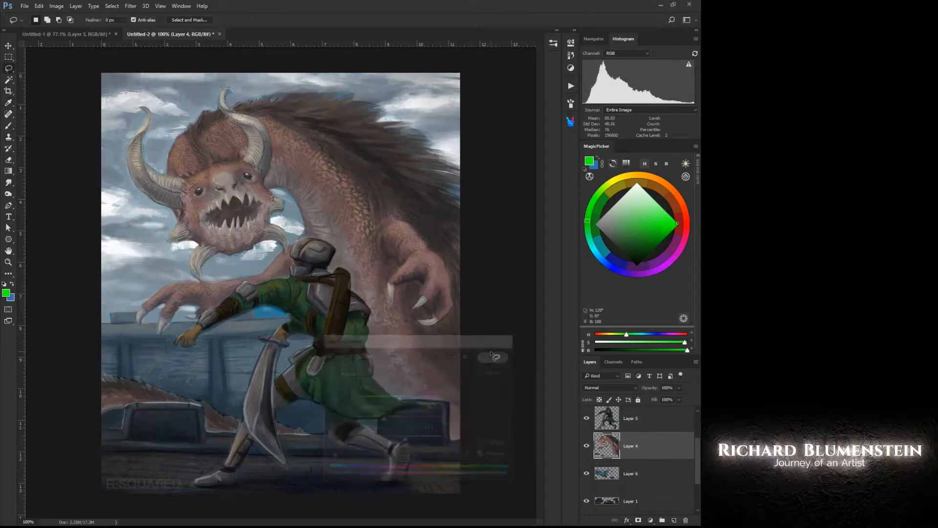
# Step: Activate the History Brush and show the document's list of history states
pyautogui.click(9, 138)
pyautogui.click(10, 149)
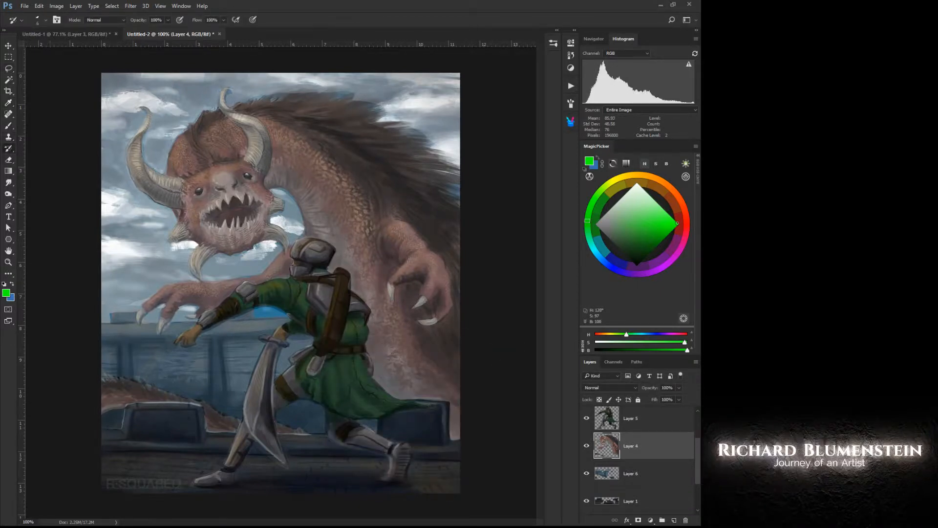
pyautogui.click(570, 102)
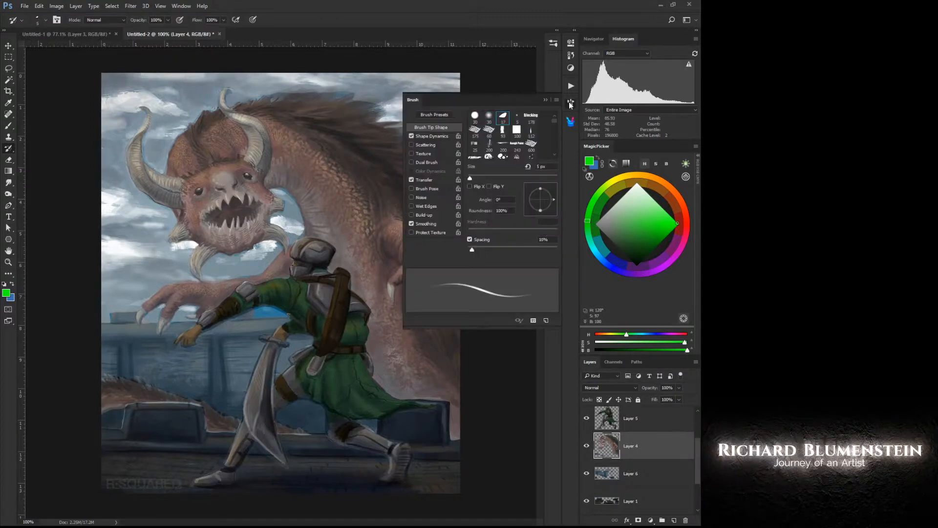
pyautogui.click(570, 102)
pyautogui.click(570, 55)
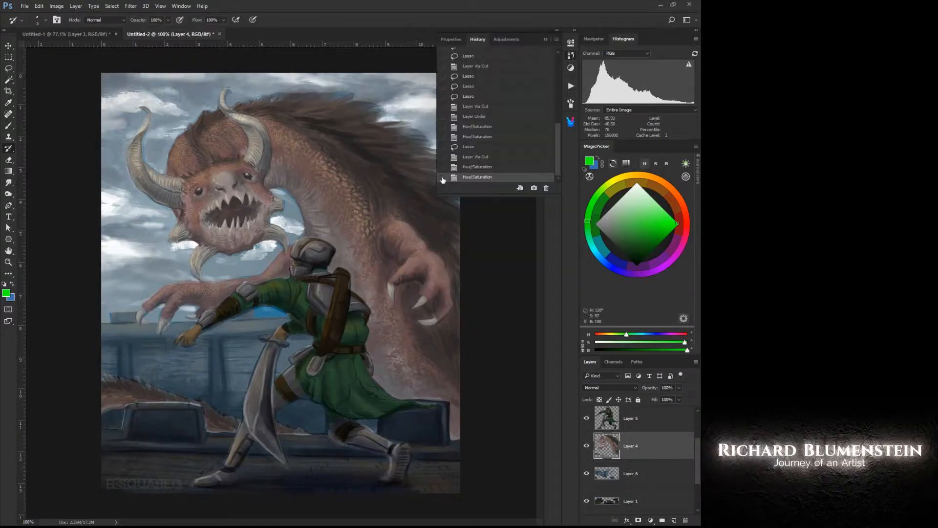
pyautogui.rightClick(269, 248)
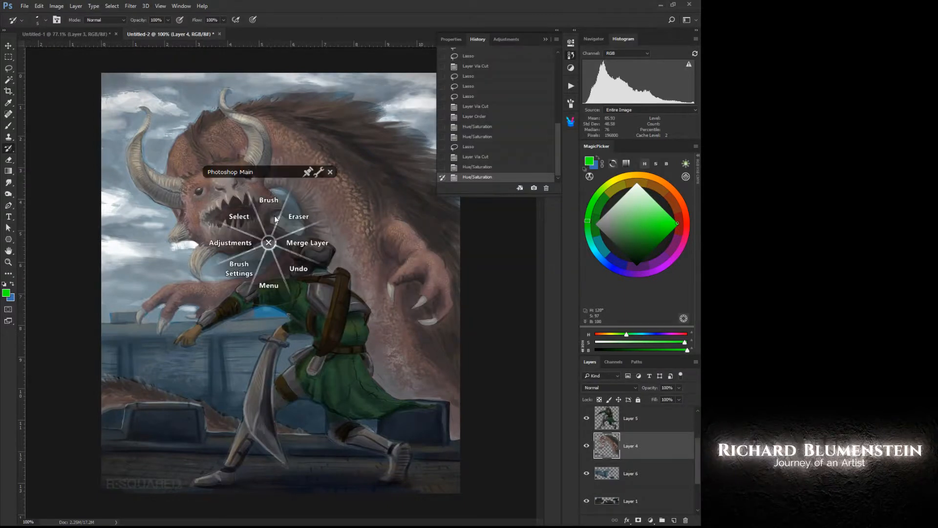
pyautogui.click(270, 202)
pyautogui.press(']')
pyautogui.press(']')
pyautogui.press(']')
pyautogui.press(']')
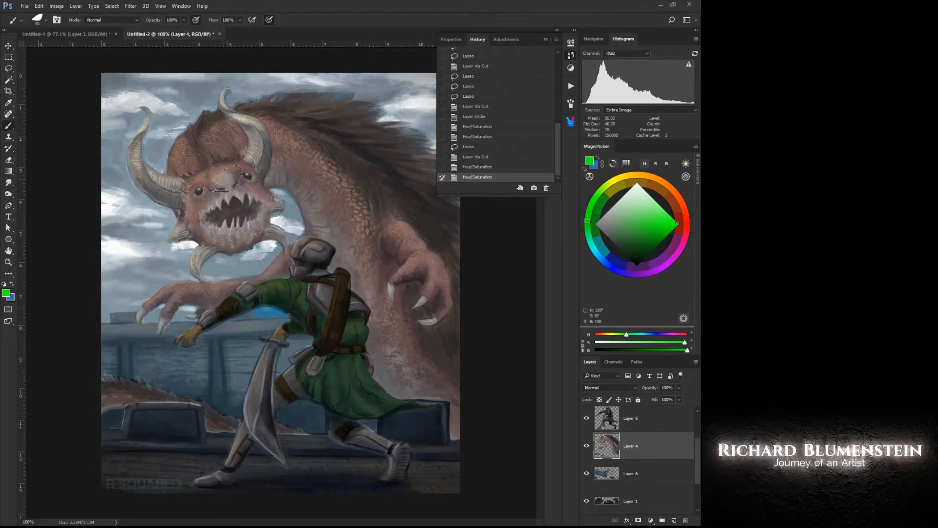
pyautogui.press(']')
pyautogui.press(']')
pyautogui.press(']')
pyautogui.press(']')
pyautogui.press(']')
pyautogui.press(']')
pyautogui.moveTo(224, 168); pyautogui.dragTo(250, 203)
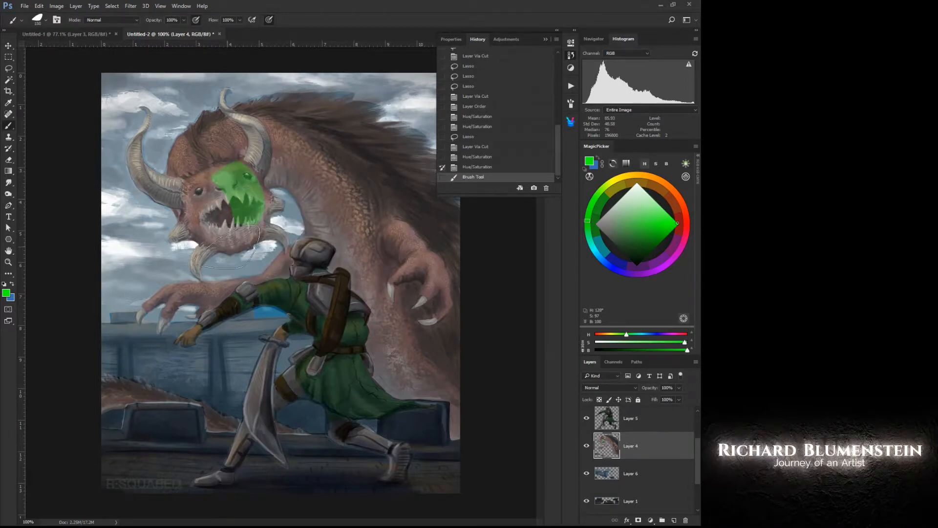
pyautogui.hotkey('ctrl', 'z')
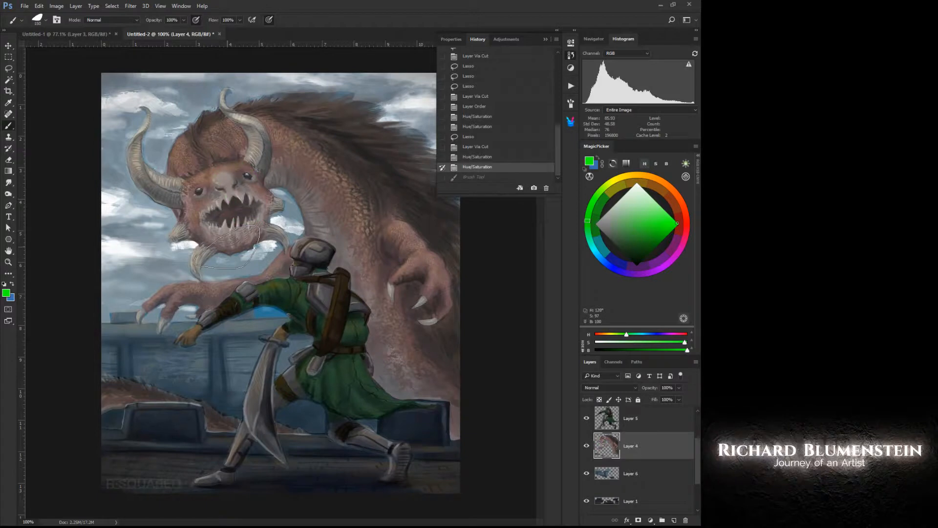
# Step: Set the History Brush source to the state before the monster's Hue/Saturation adjustment and paint the original color back over its face
pyautogui.click(10, 149)
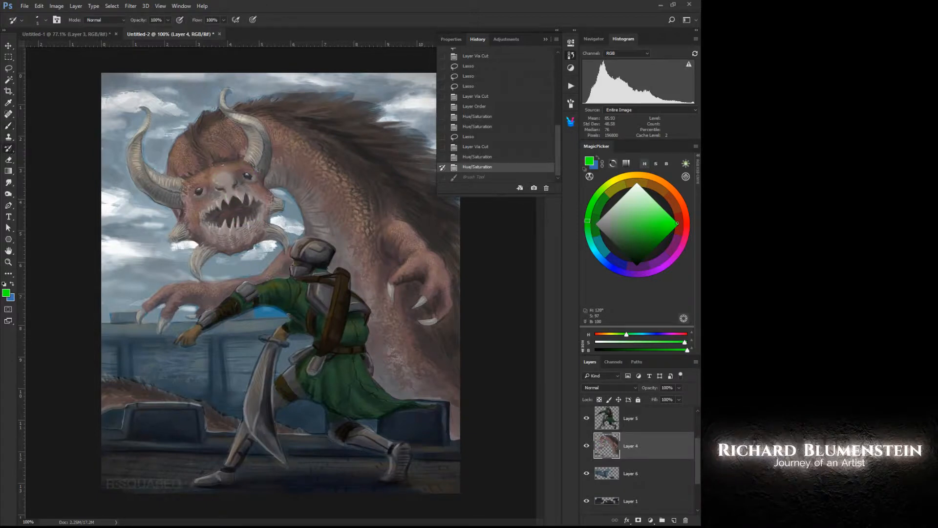
pyautogui.click(225, 173)
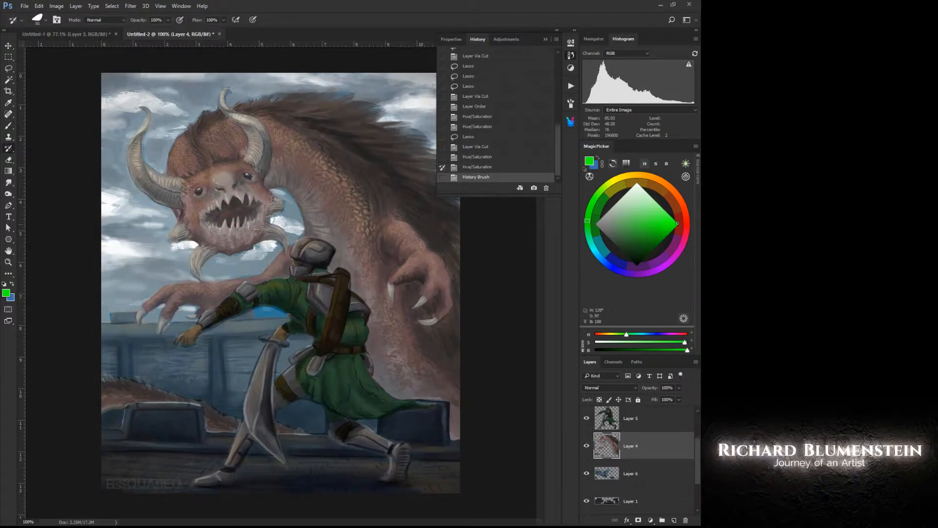
pyautogui.click(250, 211)
pyautogui.click(249, 212)
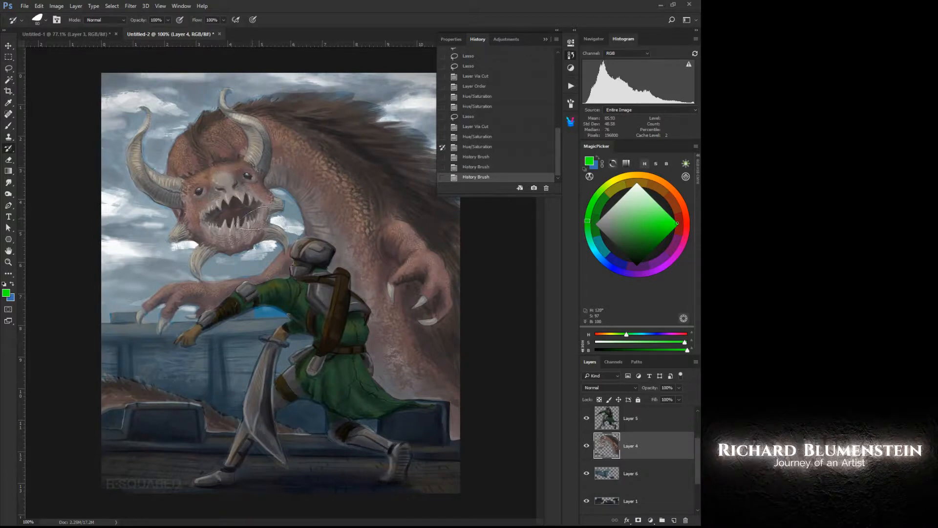
pyautogui.click(443, 138)
pyautogui.moveTo(207, 177)
pyautogui.mouseDown()
pyautogui.moveTo(241, 180)
pyautogui.moveTo(245, 210)
pyautogui.moveTo(208, 177)
pyautogui.moveTo(235, 241)
pyautogui.moveTo(191, 204)
pyautogui.moveTo(213, 238)
pyautogui.mouseUp()
pyautogui.moveTo(205, 225)
pyautogui.mouseDown()
pyautogui.moveTo(251, 224)
pyautogui.moveTo(258, 194)
pyautogui.mouseUp()
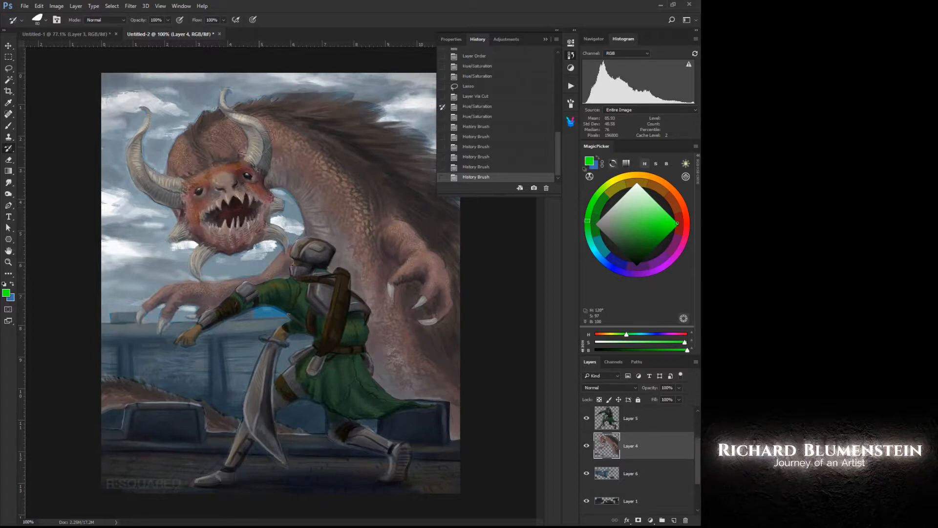
# Step: Restore the original color of the monster's horns and jaw spikes with a smaller History Brush
pyautogui.moveTo(255, 143)
pyautogui.mouseDown()
pyautogui.moveTo(260, 166)
pyautogui.moveTo(249, 113)
pyautogui.moveTo(252, 165)
pyautogui.moveTo(240, 118)
pyautogui.moveTo(252, 128)
pyautogui.moveTo(216, 100)
pyautogui.moveTo(221, 110)
pyautogui.moveTo(227, 95)
pyautogui.moveTo(261, 139)
pyautogui.mouseUp()
pyautogui.press('[')
pyautogui.press('[')
pyautogui.press('[')
pyautogui.press('[')
pyautogui.press('[')
pyautogui.press('[')
pyautogui.moveTo(135, 122)
pyautogui.mouseDown()
pyautogui.moveTo(138, 167)
pyautogui.moveTo(156, 195)
pyautogui.moveTo(136, 166)
pyautogui.moveTo(186, 184)
pyautogui.moveTo(197, 209)
pyautogui.moveTo(185, 216)
pyautogui.moveTo(202, 237)
pyautogui.moveTo(195, 278)
pyautogui.mouseUp()
pyautogui.moveTo(261, 243); pyautogui.dragTo(287, 232)
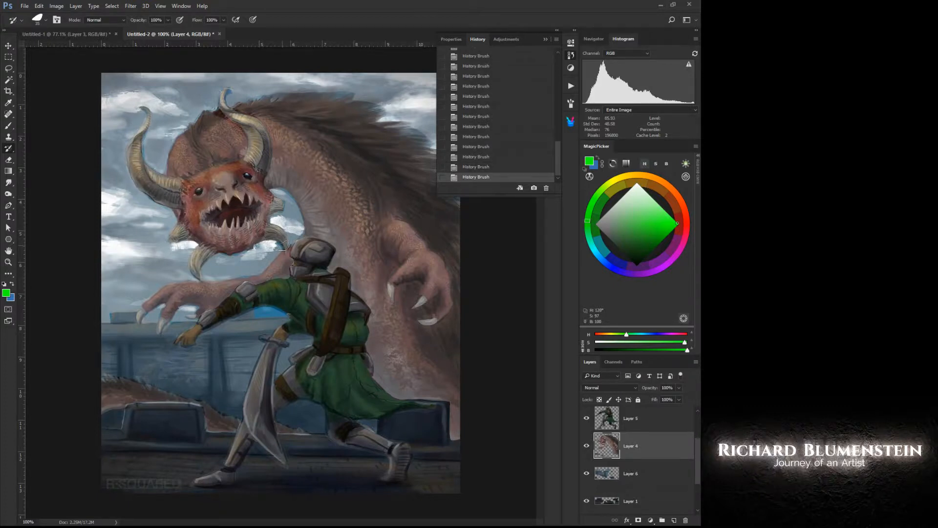
# Step: Restore the original color of the monster's near clawed hand and forearm with the History Brush, then hide the history list
pyautogui.moveTo(425, 261)
pyautogui.mouseDown()
pyautogui.moveTo(421, 300)
pyautogui.moveTo(420, 255)
pyautogui.moveTo(394, 285)
pyautogui.moveTo(415, 258)
pyautogui.moveTo(433, 319)
pyautogui.mouseUp()
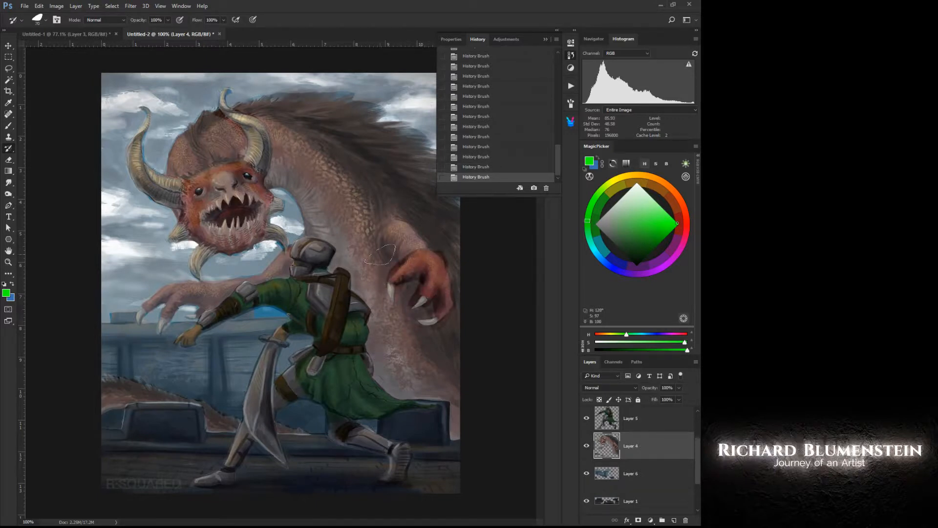
pyautogui.press('[')
pyautogui.press('[')
pyautogui.press('[')
pyautogui.press('[')
pyautogui.press('[')
pyautogui.moveTo(418, 245); pyautogui.dragTo(394, 245)
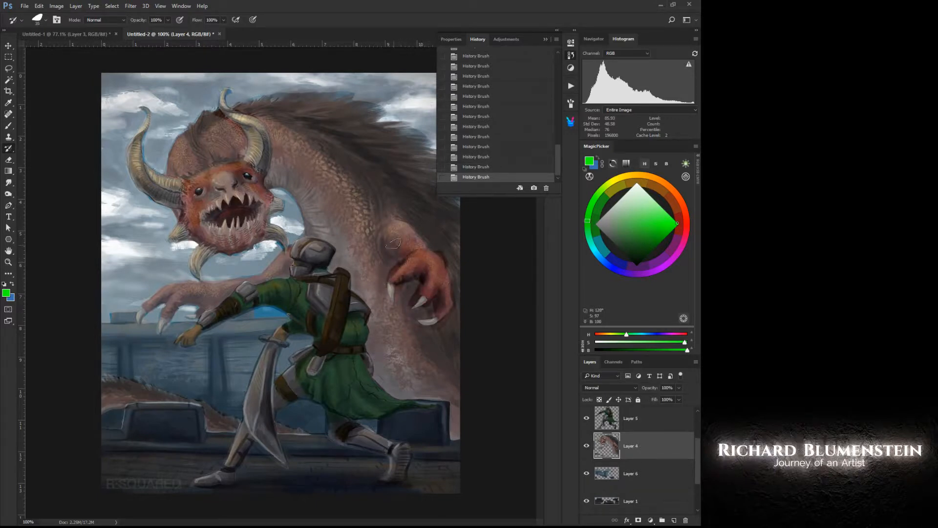
pyautogui.press(']')
pyautogui.press(']')
pyautogui.press(']')
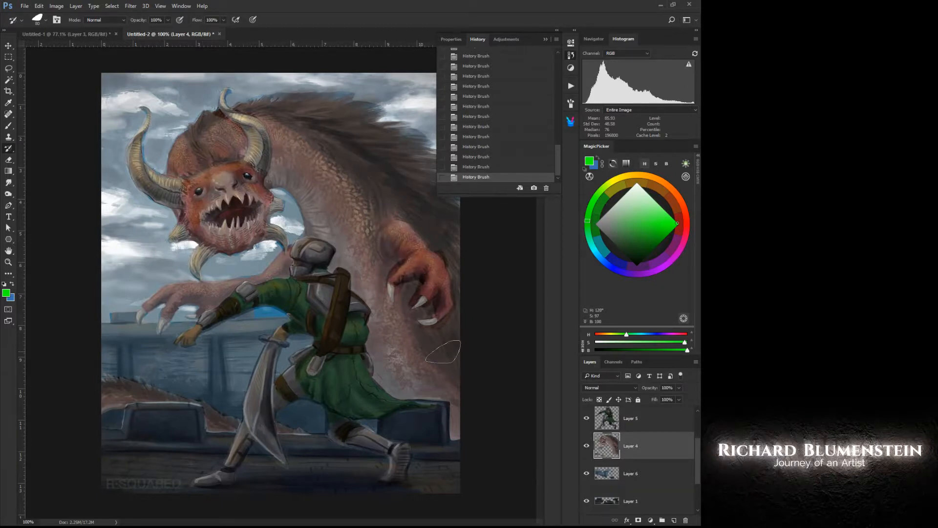
pyautogui.click(454, 39)
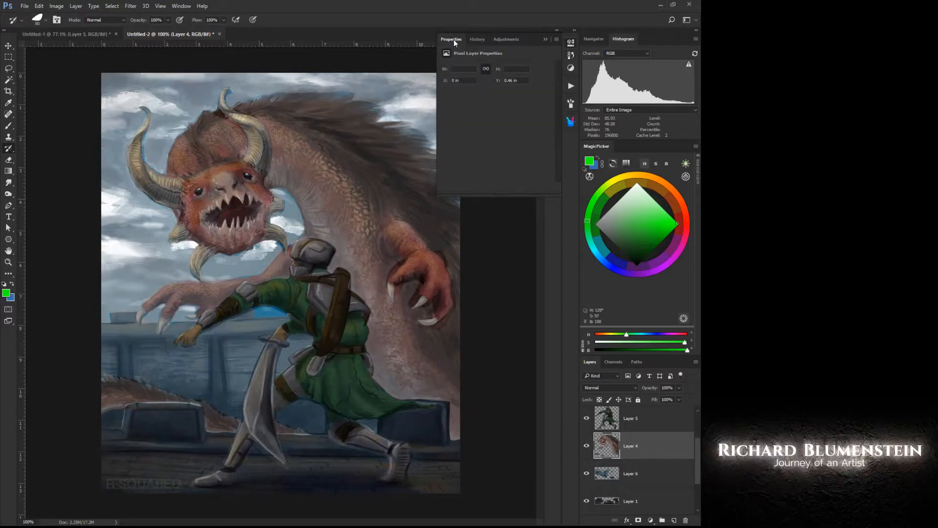
pyautogui.click(454, 39)
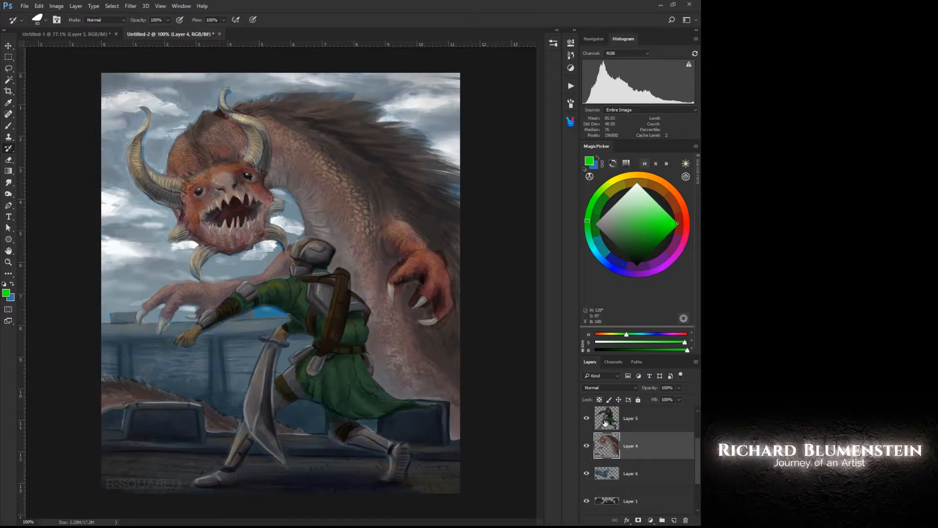
# Step: Draw green gesture lines with a small brush on Layer 2 along the warrior's spine, shoulders and both arms
pyautogui.moveTo(698, 444); pyautogui.dragTo(693, 413)
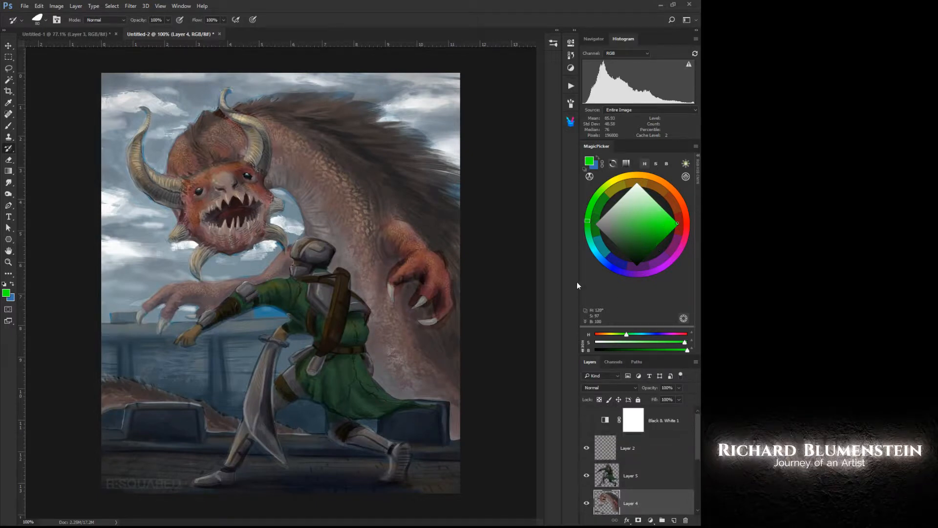
pyautogui.rightClick(297, 271)
pyautogui.click(298, 243)
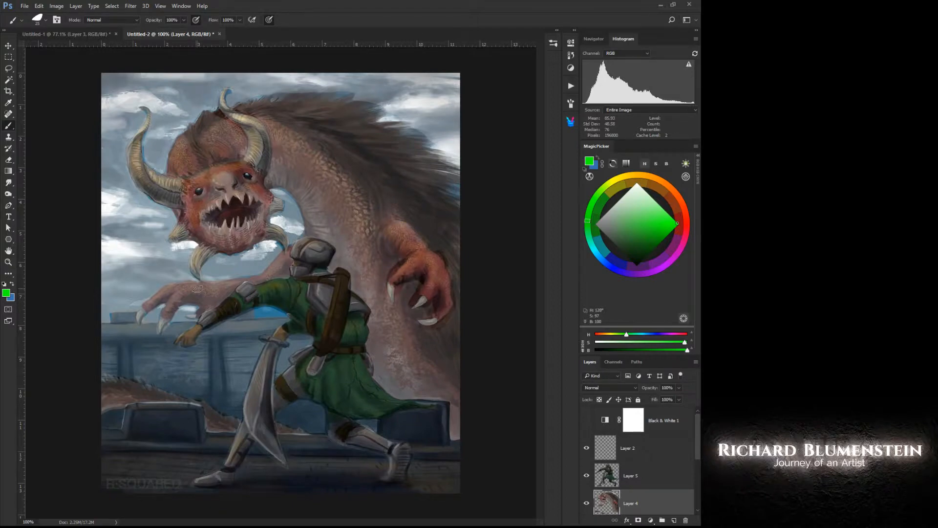
pyautogui.press('[')
pyautogui.press('[')
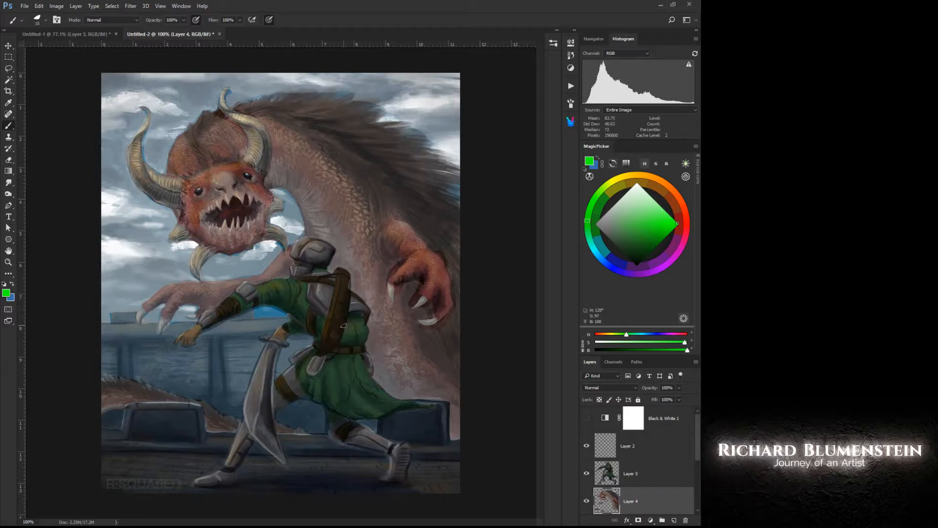
pyautogui.click(606, 446)
pyautogui.moveTo(317, 277)
pyautogui.mouseDown()
pyautogui.moveTo(347, 310)
pyautogui.moveTo(353, 344)
pyautogui.moveTo(300, 280)
pyautogui.moveTo(344, 291)
pyautogui.mouseUp()
pyautogui.moveTo(343, 291); pyautogui.dragTo(295, 281)
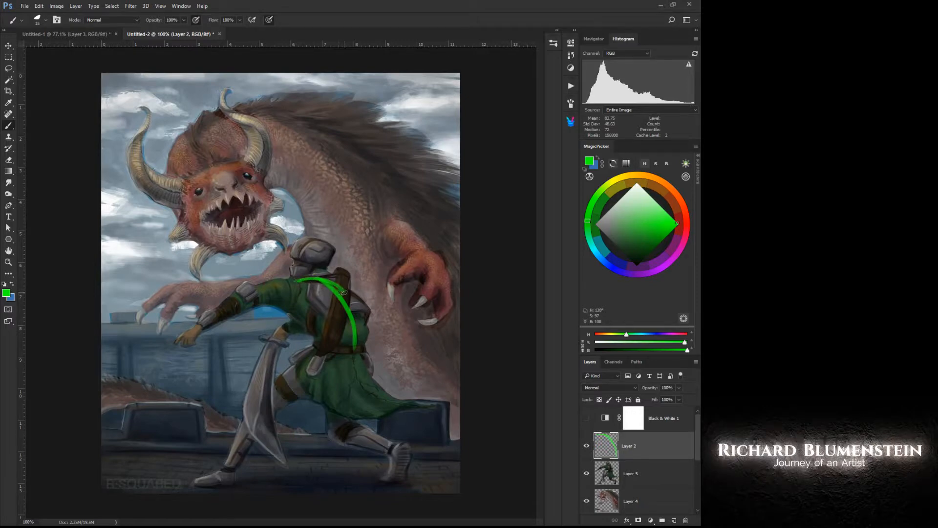
pyautogui.moveTo(344, 293)
pyautogui.mouseDown()
pyautogui.moveTo(327, 329)
pyautogui.moveTo(286, 326)
pyautogui.moveTo(278, 343)
pyautogui.mouseUp()
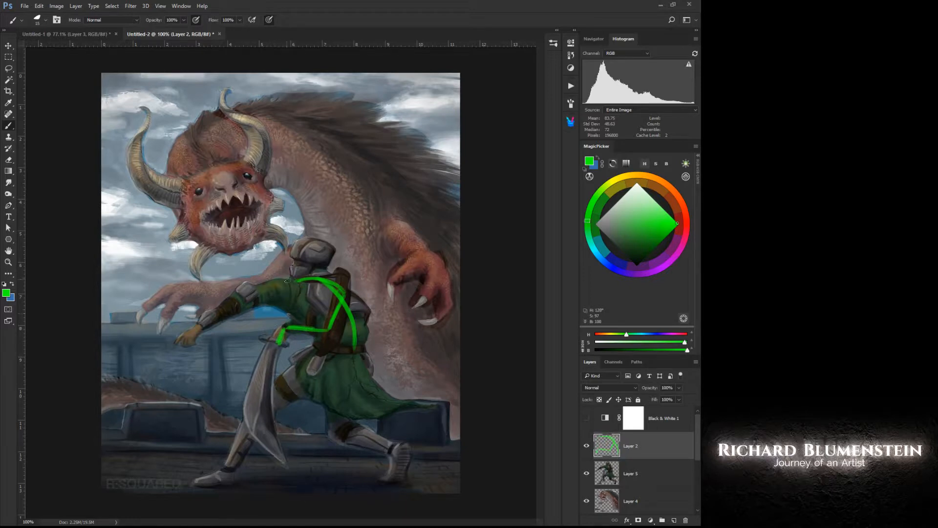
pyautogui.moveTo(289, 281)
pyautogui.mouseDown()
pyautogui.moveTo(238, 292)
pyautogui.moveTo(197, 325)
pyautogui.mouseUp()
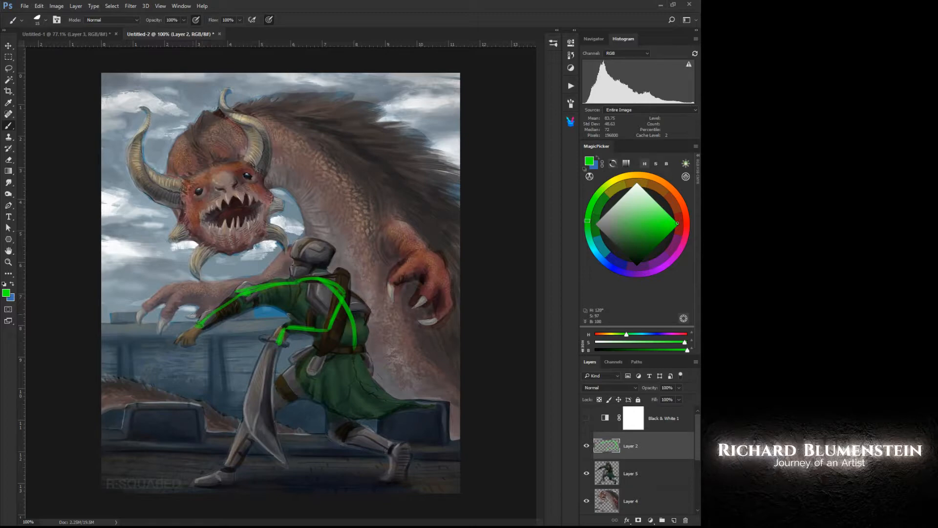
# Step: Sketch green gesture lines for the warrior's pelvis circle, head oval, and both the front and rear legs on Layer 2
pyautogui.moveTo(354, 356)
pyautogui.mouseDown()
pyautogui.moveTo(320, 366)
pyautogui.moveTo(330, 378)
pyautogui.moveTo(331, 347)
pyautogui.moveTo(288, 378)
pyautogui.mouseUp()
pyautogui.moveTo(301, 247)
pyautogui.mouseDown()
pyautogui.moveTo(299, 277)
pyautogui.moveTo(321, 252)
pyautogui.moveTo(295, 266)
pyautogui.mouseUp()
pyautogui.moveTo(296, 371)
pyautogui.mouseDown()
pyautogui.moveTo(247, 416)
pyautogui.moveTo(227, 463)
pyautogui.mouseUp()
pyautogui.moveTo(253, 411); pyautogui.dragTo(226, 467)
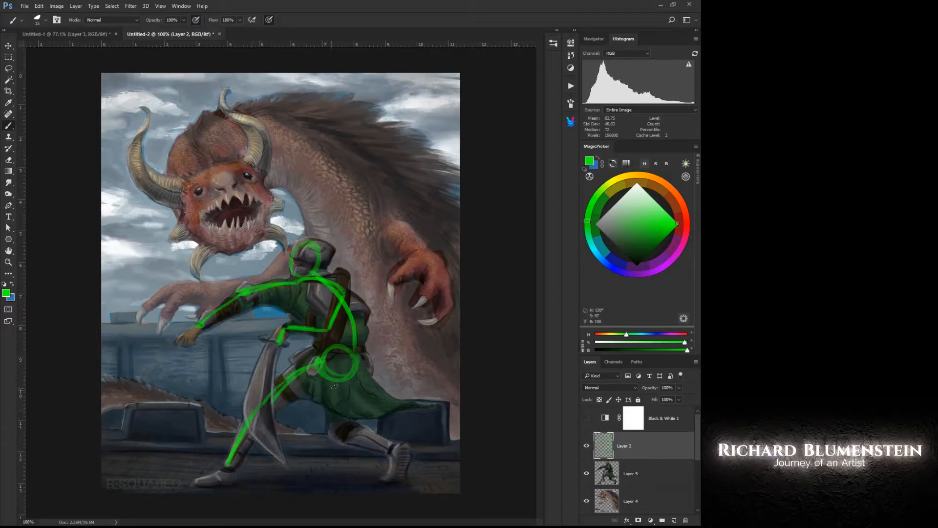
pyautogui.moveTo(337, 372)
pyautogui.mouseDown()
pyautogui.moveTo(331, 437)
pyautogui.moveTo(333, 424)
pyautogui.moveTo(406, 456)
pyautogui.moveTo(387, 487)
pyautogui.mouseUp()
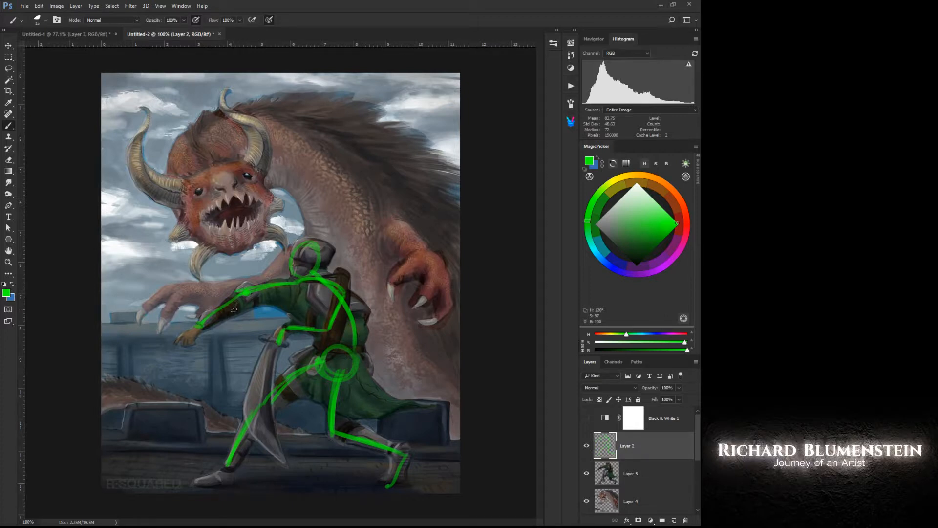
# Step: Erase the green line over the warrior's extended forearm and redraw it raised toward the monster's jaw, ending in a round hand
pyautogui.rightClick(216, 308)
pyautogui.click(253, 286)
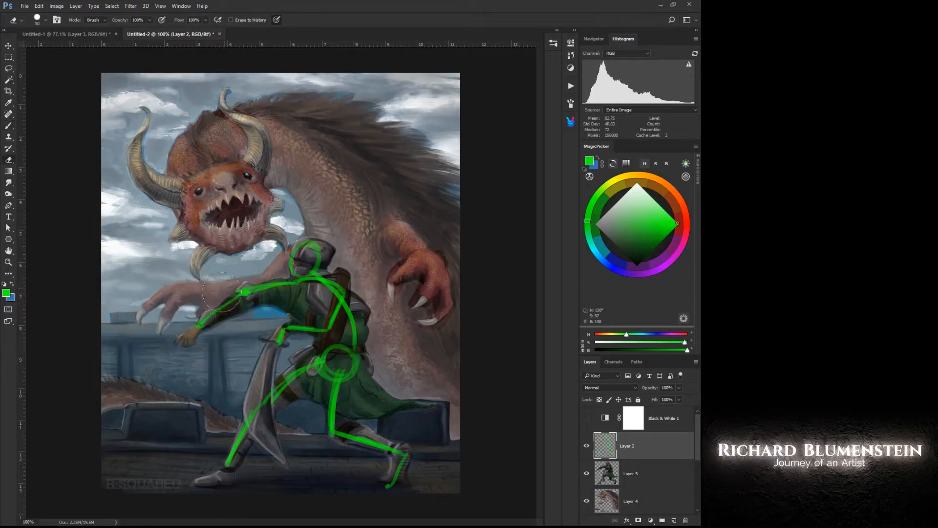
pyautogui.moveTo(232, 300); pyautogui.dragTo(198, 326)
pyautogui.rightClick(197, 310)
pyautogui.click(197, 270)
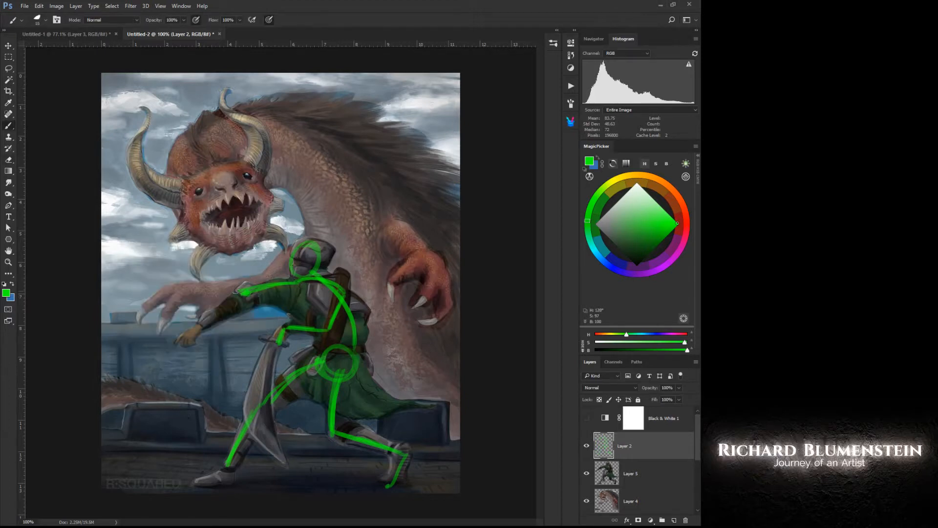
pyautogui.moveTo(240, 293); pyautogui.dragTo(198, 271)
pyautogui.moveTo(200, 265); pyautogui.dragTo(192, 269)
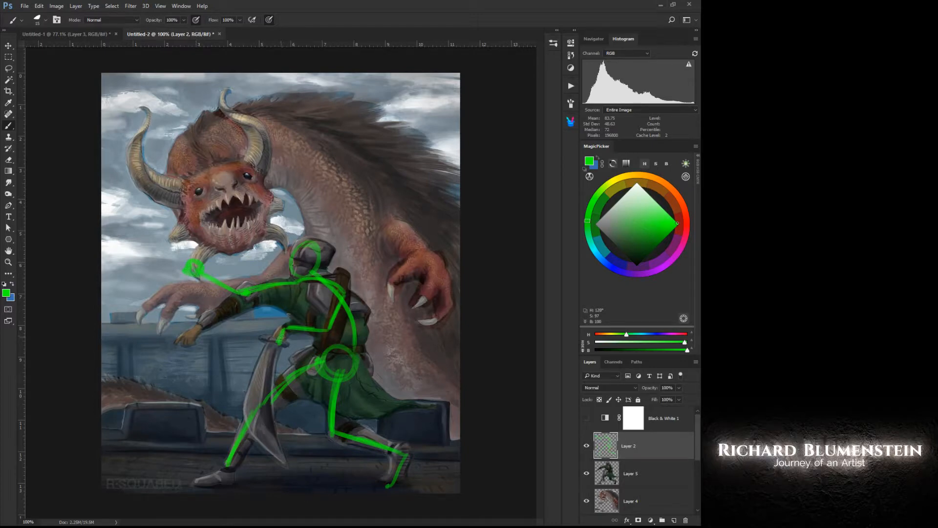
# Step: Erase the green hand stroke at the sword hilt with the Eraser and return to the Brush
pyautogui.rightClick(279, 330)
pyautogui.click(308, 305)
pyautogui.moveTo(282, 327)
pyautogui.mouseDown()
pyautogui.moveTo(277, 342)
pyautogui.moveTo(271, 324)
pyautogui.mouseUp()
pyautogui.rightClick(270, 324)
pyautogui.click(259, 353)
# Step: Erase the green rear leg line and redraw it with a bent knee and the foot planted lower on the ground
pyautogui.rightClick(335, 392)
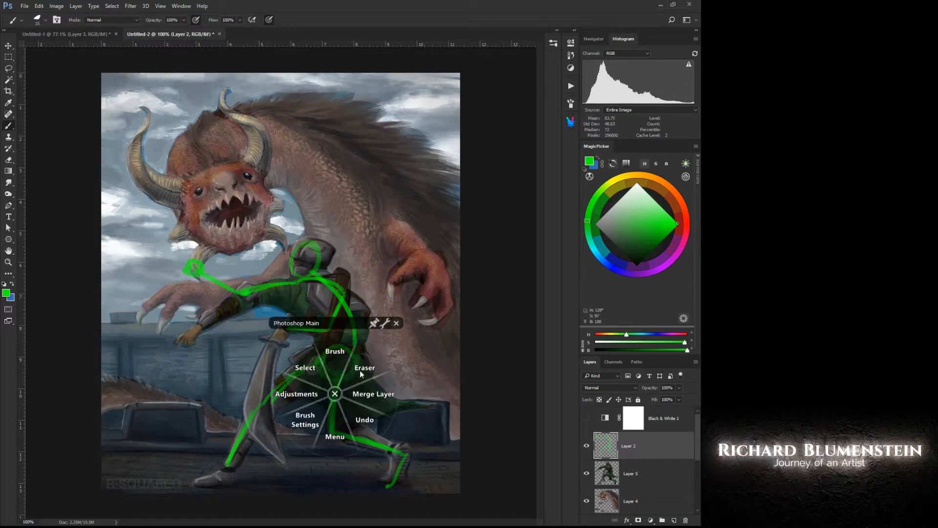
pyautogui.click(363, 374)
pyautogui.moveTo(336, 396)
pyautogui.mouseDown()
pyautogui.moveTo(330, 434)
pyautogui.moveTo(332, 404)
pyautogui.moveTo(354, 434)
pyautogui.moveTo(421, 471)
pyautogui.moveTo(391, 489)
pyautogui.mouseUp()
pyautogui.rightClick(358, 435)
pyautogui.click(360, 396)
pyautogui.moveTo(348, 370)
pyautogui.mouseDown()
pyautogui.moveTo(376, 423)
pyautogui.moveTo(356, 451)
pyautogui.moveTo(362, 487)
pyautogui.moveTo(380, 491)
pyautogui.mouseUp()
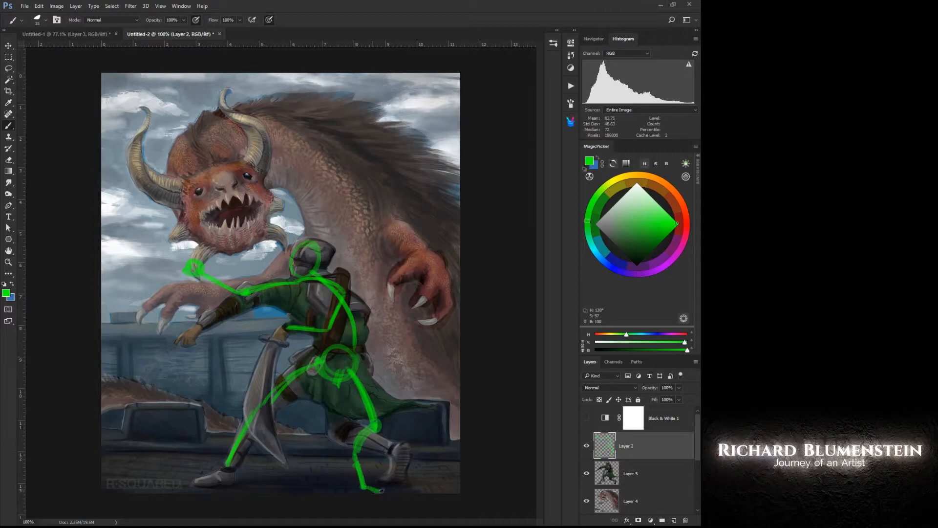
# Step: Extend the front foot line, reinforce the rear shin, and draw the sword arm swung back with the blade angled up behind the head
pyautogui.moveTo(226, 471); pyautogui.dragTo(186, 484)
pyautogui.moveTo(357, 444); pyautogui.dragTo(358, 479)
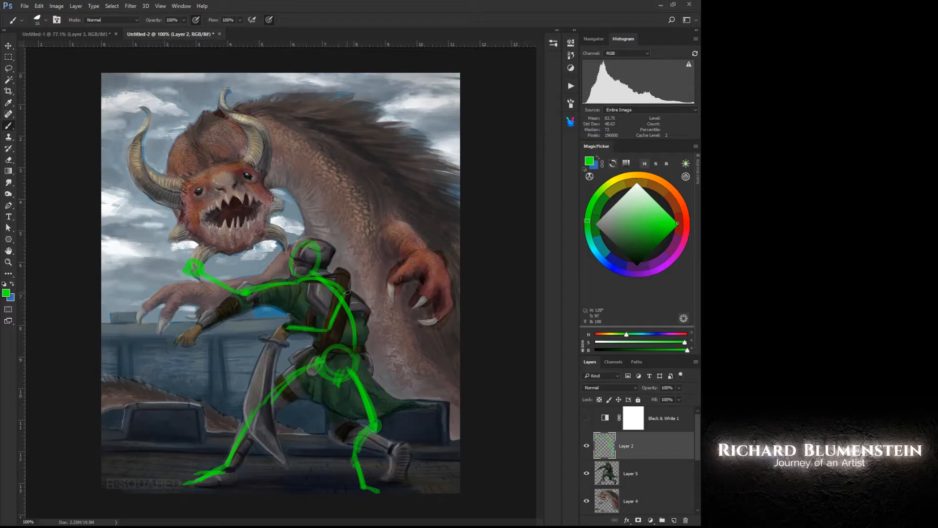
pyautogui.moveTo(347, 292); pyautogui.dragTo(387, 330)
pyautogui.moveTo(391, 341); pyautogui.dragTo(318, 209)
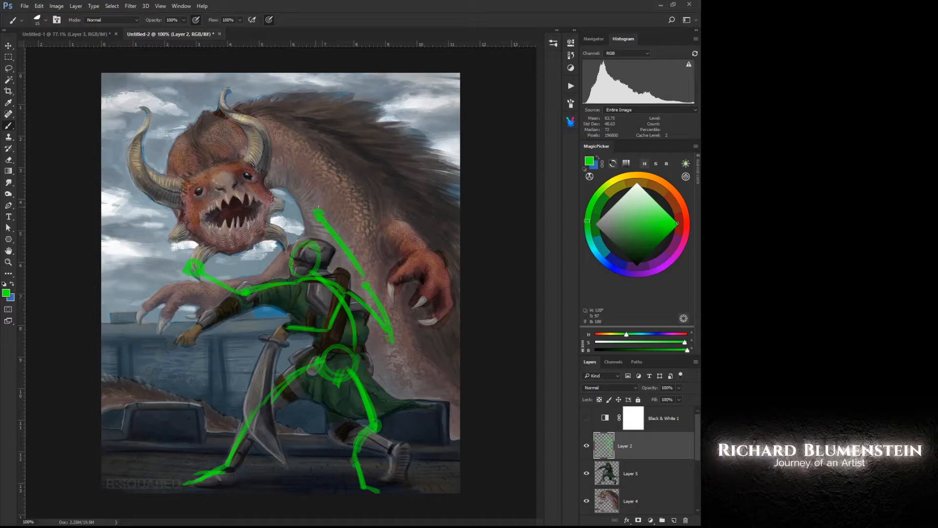
# Step: Hide the Layer 2 gesture sketch and create a new blank layer above it with the default settings
pyautogui.click(585, 446)
pyautogui.rightClick(290, 345)
pyautogui.click(285, 367)
pyautogui.click(280, 331)
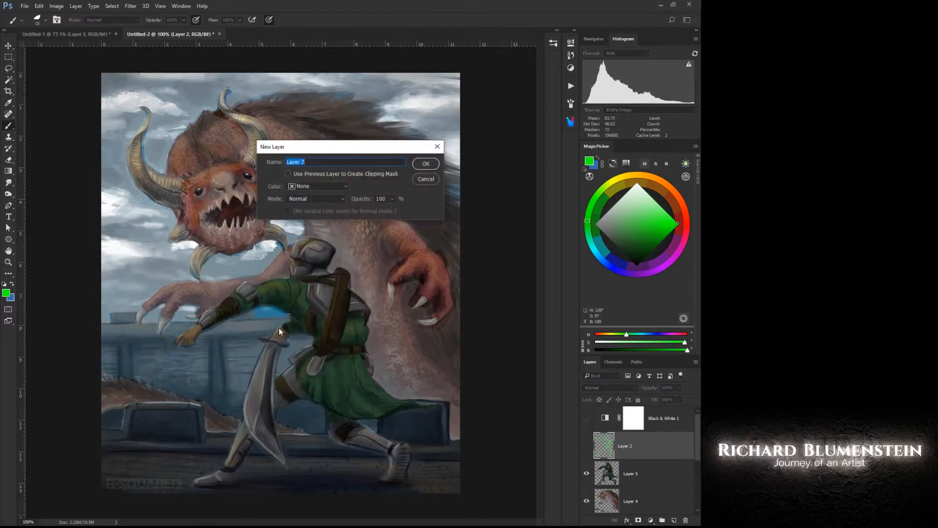
pyautogui.click(426, 163)
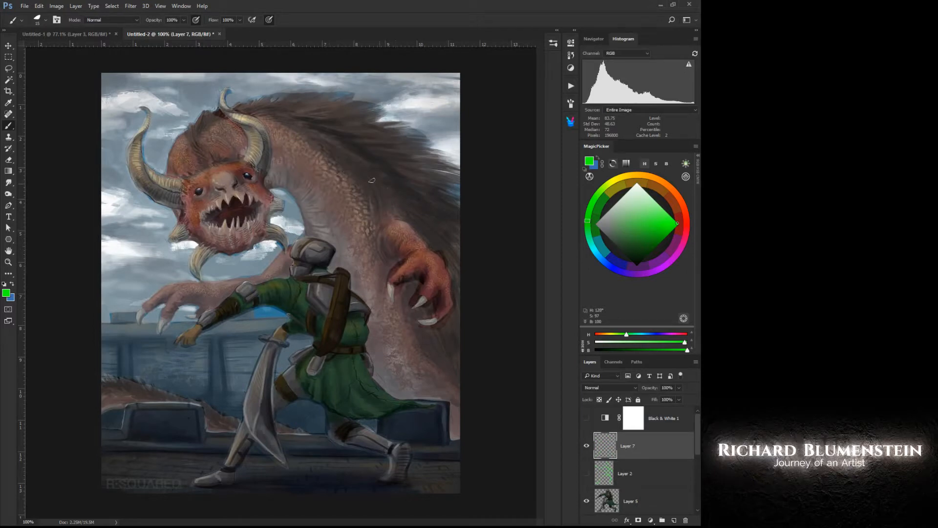
# Step: Draw a green curve along the monster's neck, a circle and arrow on its face, and arrows along the warrior's sword and extended arm
pyautogui.moveTo(379, 201)
pyautogui.mouseDown()
pyautogui.moveTo(267, 125)
pyautogui.moveTo(202, 175)
pyautogui.moveTo(238, 235)
pyautogui.mouseUp()
pyautogui.moveTo(259, 190)
pyautogui.mouseDown()
pyautogui.moveTo(194, 173)
pyautogui.moveTo(223, 252)
pyautogui.moveTo(251, 173)
pyautogui.moveTo(213, 169)
pyautogui.mouseUp()
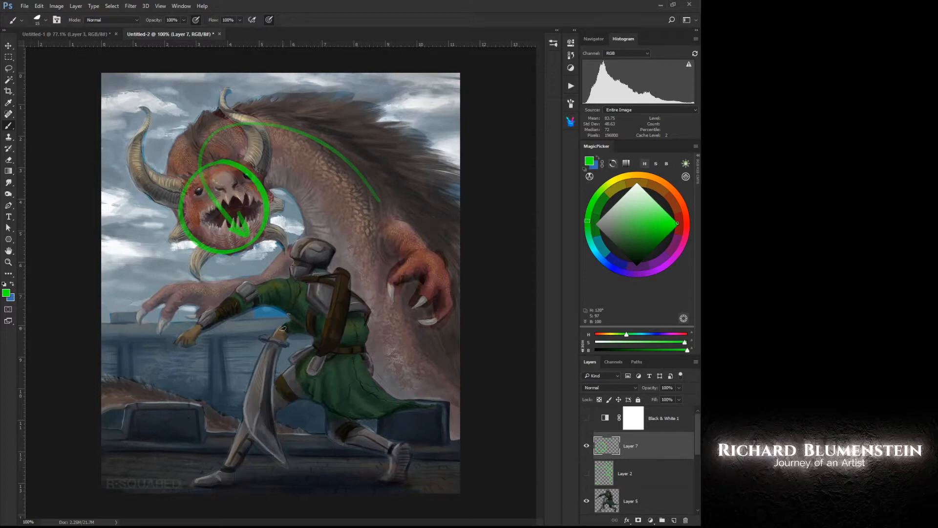
pyautogui.moveTo(285, 328)
pyautogui.mouseDown()
pyautogui.moveTo(266, 352)
pyautogui.moveTo(259, 424)
pyautogui.moveTo(274, 454)
pyautogui.mouseUp()
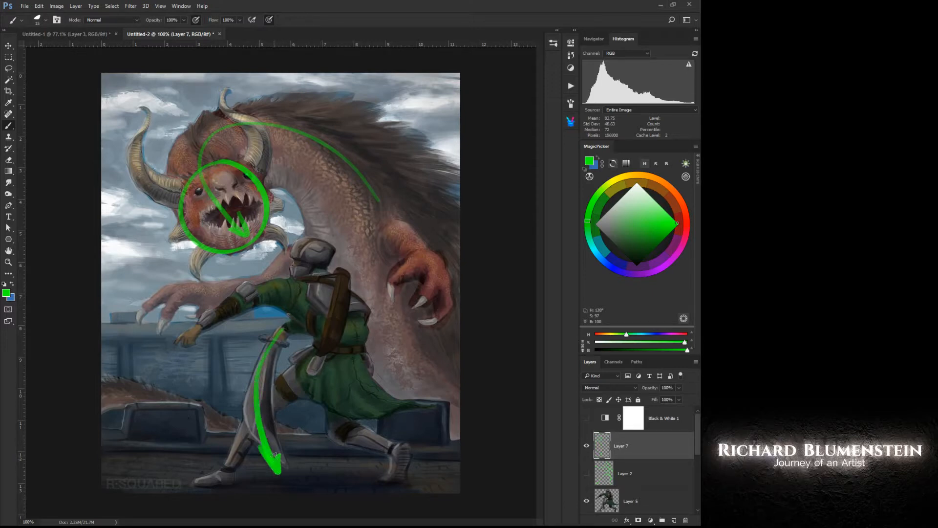
pyautogui.moveTo(249, 299); pyautogui.dragTo(117, 381)
pyautogui.moveTo(131, 362)
pyautogui.mouseDown()
pyautogui.moveTo(121, 373)
pyautogui.moveTo(129, 383)
pyautogui.mouseUp()
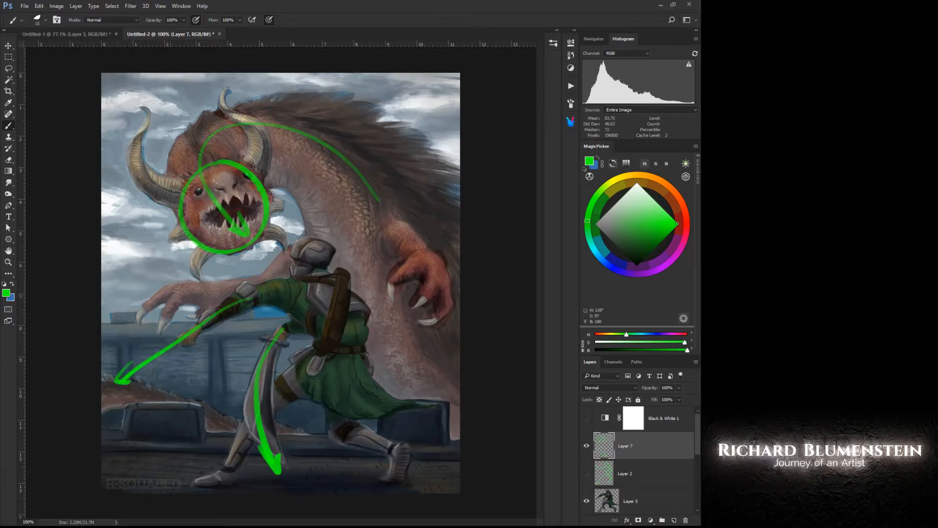
# Step: Add green direction arrows along the monster's far hand and near forearm, an arrowhead on the neck curve, and an arrow along the warrior's rear leg
pyautogui.moveTo(179, 292)
pyautogui.mouseDown()
pyautogui.moveTo(104, 335)
pyautogui.moveTo(116, 339)
pyautogui.mouseUp()
pyautogui.moveTo(394, 231)
pyautogui.mouseDown()
pyautogui.moveTo(452, 302)
pyautogui.moveTo(444, 299)
pyautogui.mouseUp()
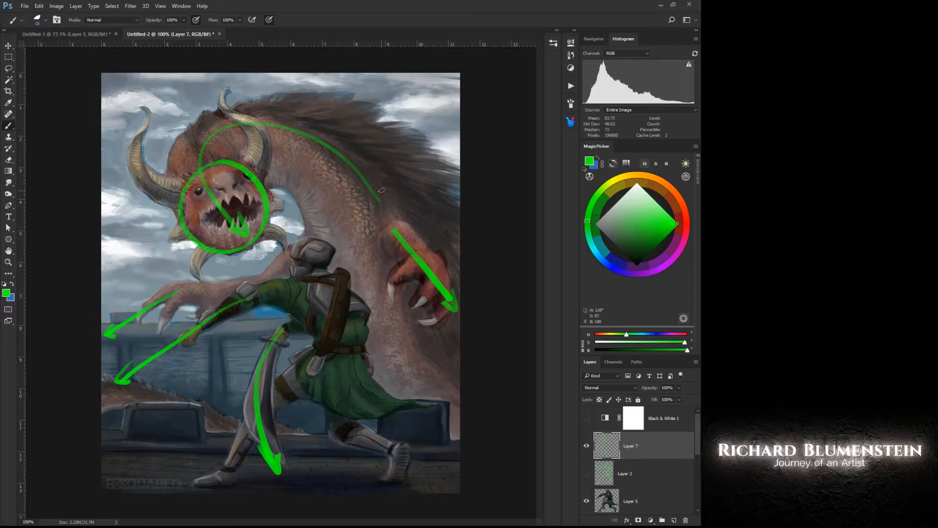
pyautogui.moveTo(382, 188)
pyautogui.mouseDown()
pyautogui.moveTo(384, 209)
pyautogui.moveTo(370, 195)
pyautogui.mouseUp()
pyautogui.moveTo(339, 422)
pyautogui.mouseDown()
pyautogui.moveTo(433, 461)
pyautogui.moveTo(429, 470)
pyautogui.mouseUp()
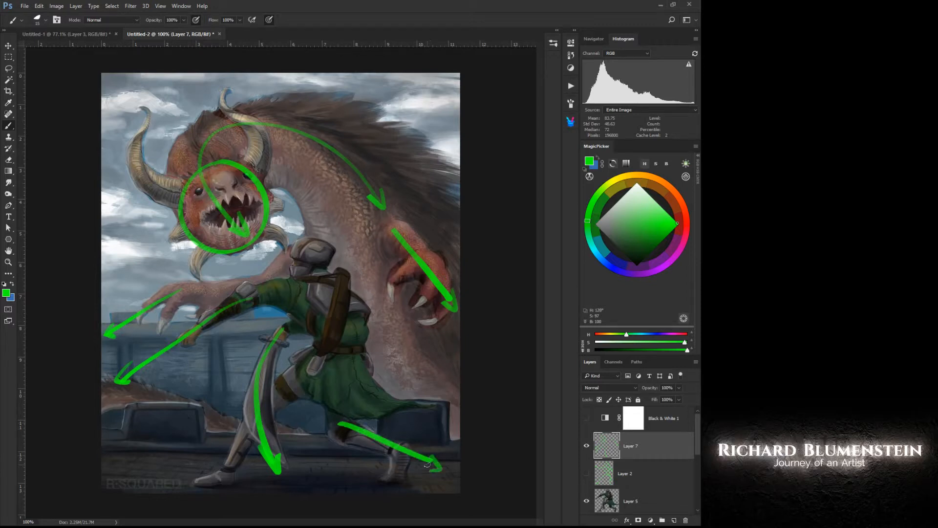
# Step: Hide the direction-arrow layer, show the Layer 2 gesture sketch, and make Layer 2 the active layer
pyautogui.click(586, 446)
pyautogui.click(587, 474)
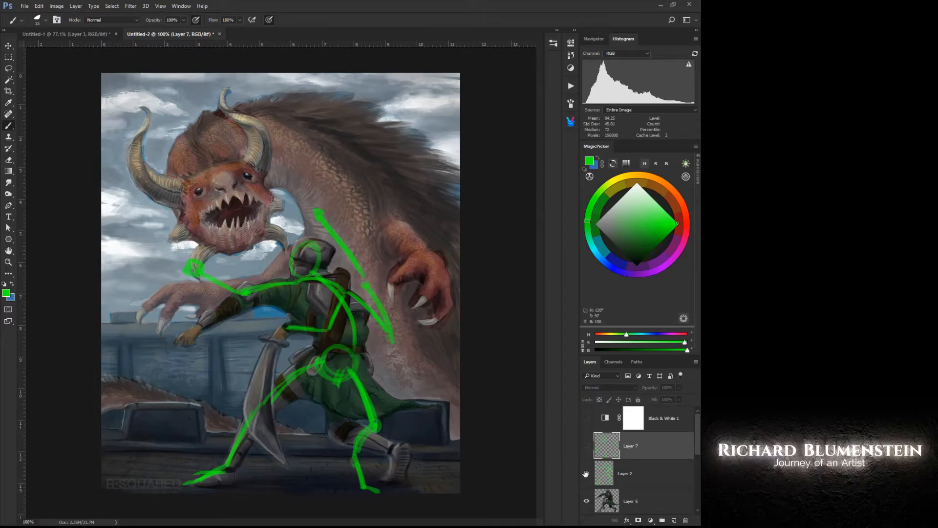
pyautogui.rightClick(240, 296)
pyautogui.click(237, 255)
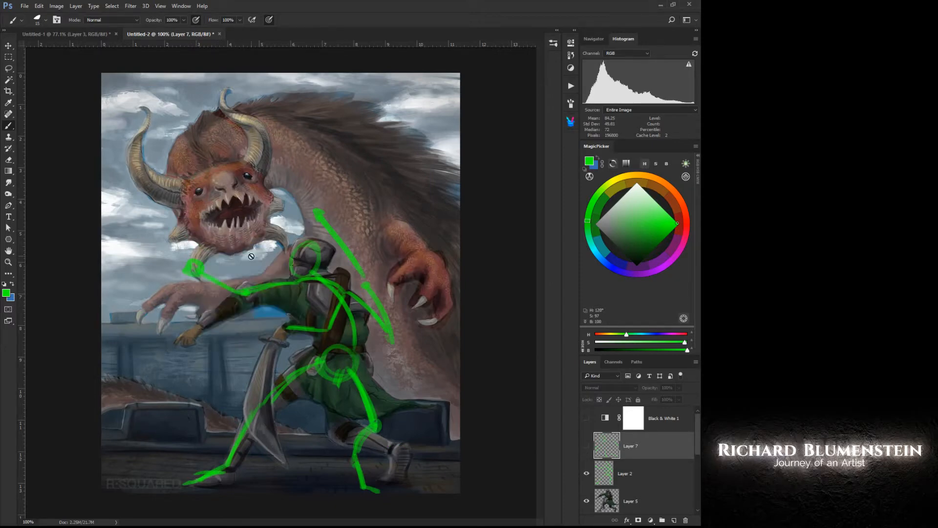
pyautogui.click(597, 473)
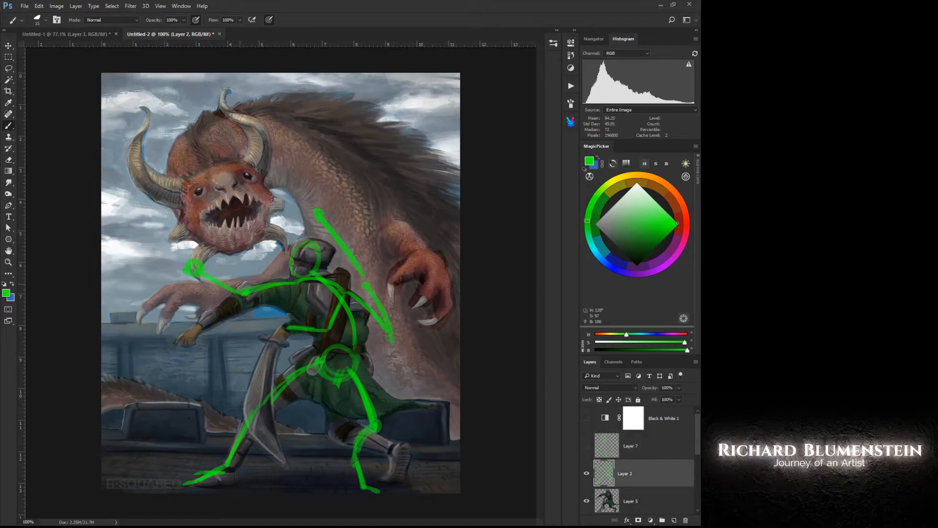
# Step: Thicken the raised sword line, add an alternate rear thigh line, and draw arrows at the warrior's rear foot and beside the cloak
pyautogui.moveTo(360, 277); pyautogui.dragTo(310, 206)
pyautogui.moveTo(356, 370)
pyautogui.mouseDown()
pyautogui.moveTo(393, 417)
pyautogui.moveTo(351, 447)
pyautogui.mouseUp()
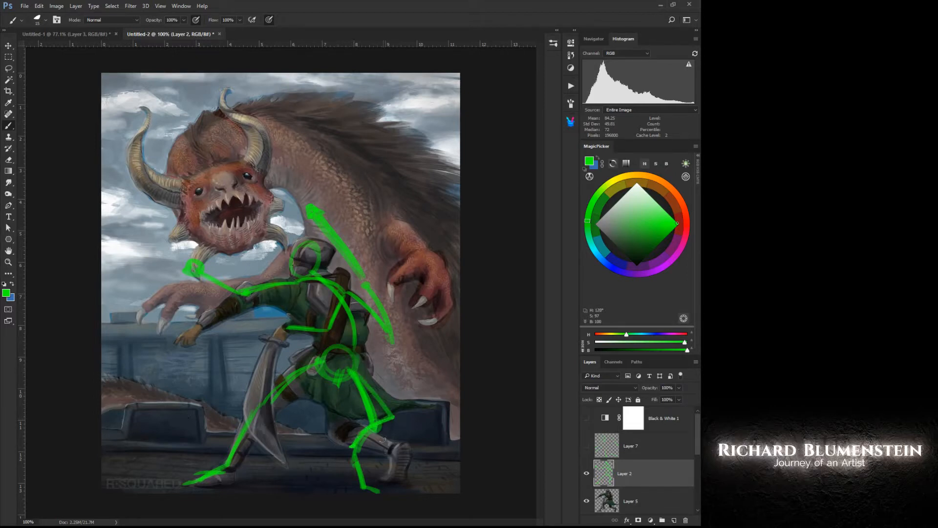
pyautogui.moveTo(389, 443); pyautogui.dragTo(428, 476)
pyautogui.moveTo(420, 429)
pyautogui.mouseDown()
pyautogui.moveTo(374, 366)
pyautogui.moveTo(387, 369)
pyautogui.mouseUp()
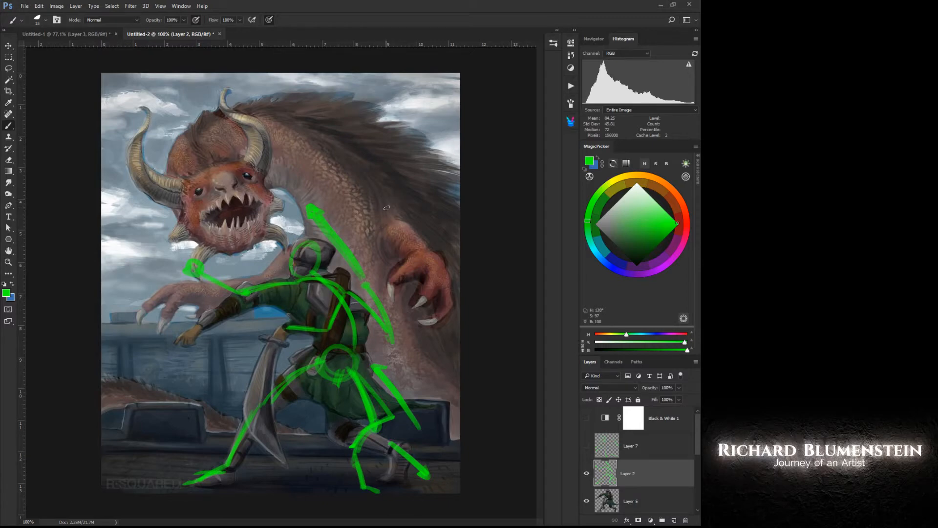
# Step: Sketch green contour curves around the monster's near arm and forearm, undoing one stray stroke, and rough in the clawed hand
pyautogui.moveTo(377, 202)
pyautogui.mouseDown()
pyautogui.moveTo(410, 227)
pyautogui.moveTo(399, 221)
pyautogui.mouseUp()
pyautogui.moveTo(424, 235)
pyautogui.mouseDown()
pyautogui.moveTo(390, 251)
pyautogui.moveTo(396, 255)
pyautogui.moveTo(383, 235)
pyautogui.mouseUp()
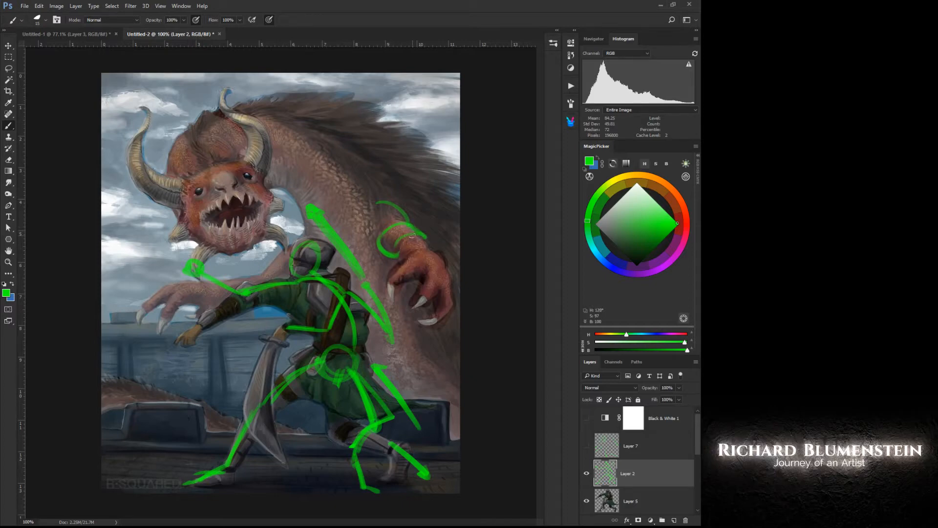
pyautogui.moveTo(412, 236)
pyautogui.mouseDown()
pyautogui.moveTo(423, 253)
pyautogui.moveTo(409, 238)
pyautogui.mouseUp()
pyautogui.hotkey('ctrl', 'z')
pyautogui.moveTo(412, 269)
pyautogui.mouseDown()
pyautogui.moveTo(432, 244)
pyautogui.moveTo(421, 271)
pyautogui.moveTo(433, 259)
pyautogui.moveTo(416, 254)
pyautogui.moveTo(415, 266)
pyautogui.moveTo(433, 266)
pyautogui.moveTo(435, 280)
pyautogui.moveTo(397, 281)
pyautogui.moveTo(429, 311)
pyautogui.moveTo(403, 281)
pyautogui.mouseUp()
pyautogui.moveTo(436, 307)
pyautogui.mouseDown()
pyautogui.moveTo(440, 287)
pyautogui.moveTo(402, 284)
pyautogui.mouseUp()
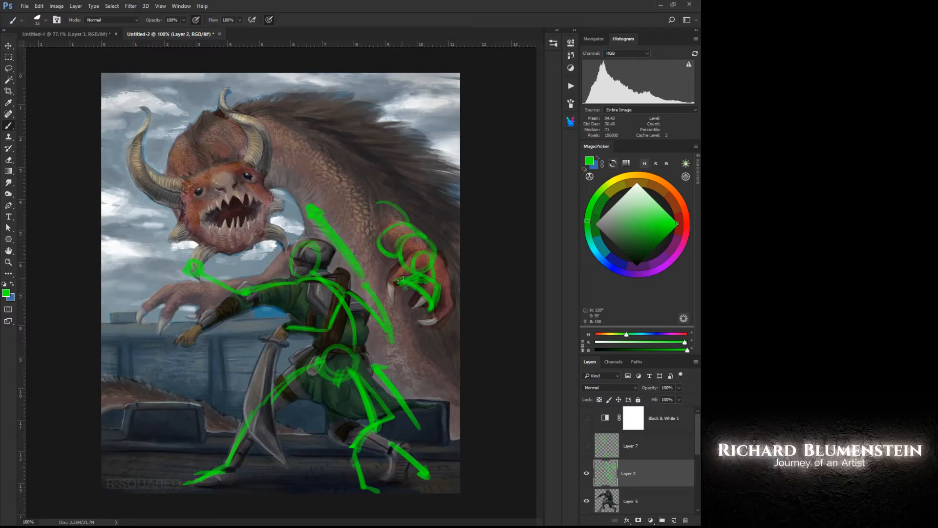
# Step: Undo the latest strokes and redraw the monster's near hand with green curled fingers and long claws
pyautogui.moveTo(341, 180)
pyautogui.mouseDown()
pyautogui.moveTo(346, 171)
pyautogui.moveTo(329, 186)
pyautogui.moveTo(342, 203)
pyautogui.mouseUp()
pyautogui.hotkey('ctrl', 'z')
pyautogui.hotkey('ctrl', 'alt', 'z')
pyautogui.hotkey('ctrl', 'alt', 'z')
pyautogui.moveTo(398, 274)
pyautogui.mouseDown()
pyautogui.moveTo(426, 287)
pyautogui.moveTo(421, 298)
pyautogui.moveTo(416, 285)
pyautogui.moveTo(404, 313)
pyautogui.moveTo(431, 315)
pyautogui.moveTo(437, 302)
pyautogui.moveTo(433, 317)
pyautogui.moveTo(426, 308)
pyautogui.moveTo(428, 320)
pyautogui.moveTo(406, 327)
pyautogui.moveTo(419, 298)
pyautogui.mouseUp()
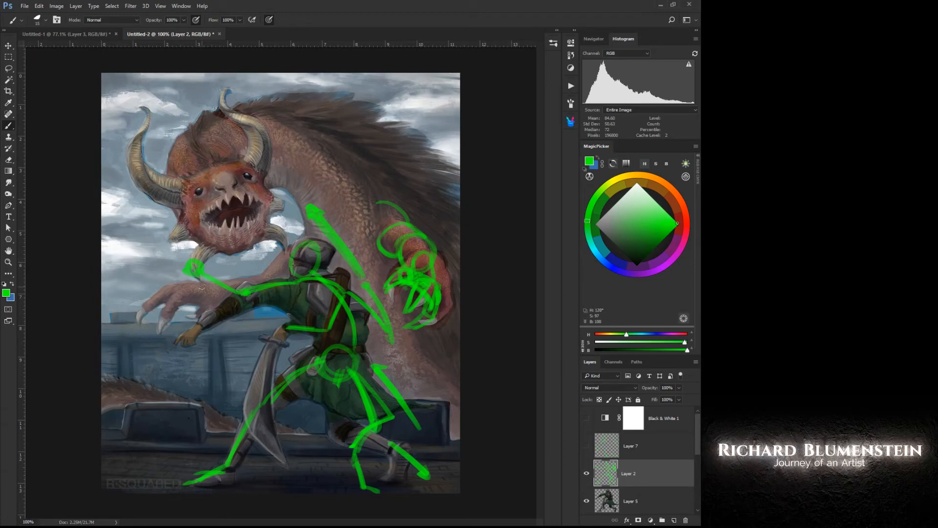
# Step: Reduce the brush size and sketch green knuckles, a finger and a long curved claw over the monster's far hand
pyautogui.press('[')
pyautogui.moveTo(193, 289)
pyautogui.mouseDown()
pyautogui.moveTo(177, 291)
pyautogui.moveTo(186, 301)
pyautogui.moveTo(205, 295)
pyautogui.moveTo(198, 280)
pyautogui.mouseUp()
pyautogui.moveTo(163, 305); pyautogui.dragTo(167, 313)
pyautogui.moveTo(162, 317); pyautogui.dragTo(153, 346)
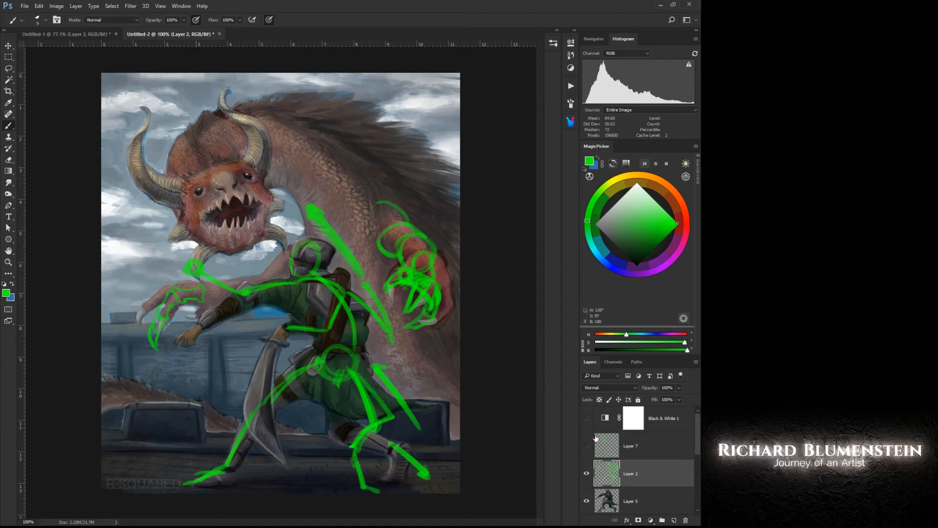
# Step: Hide Layer 2, select the monster's Layer 4, sample a dark brown from the near hand, and paint shading on the far hand's knuckles
pyautogui.click(587, 473)
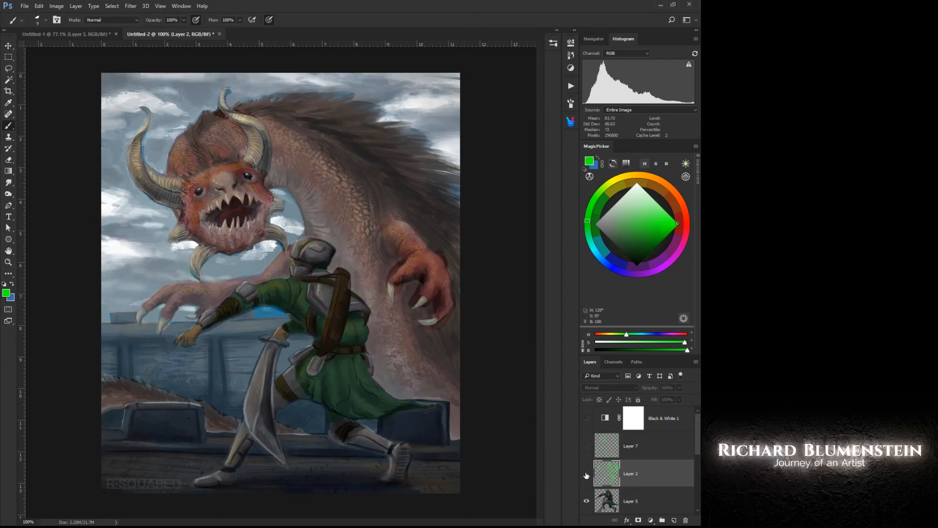
pyautogui.keyDown('alt'); pyautogui.click(191, 300); pyautogui.keyUp('alt')
pyautogui.keyDown('ctrl'); pyautogui.click(187, 288); pyautogui.keyUp('ctrl')
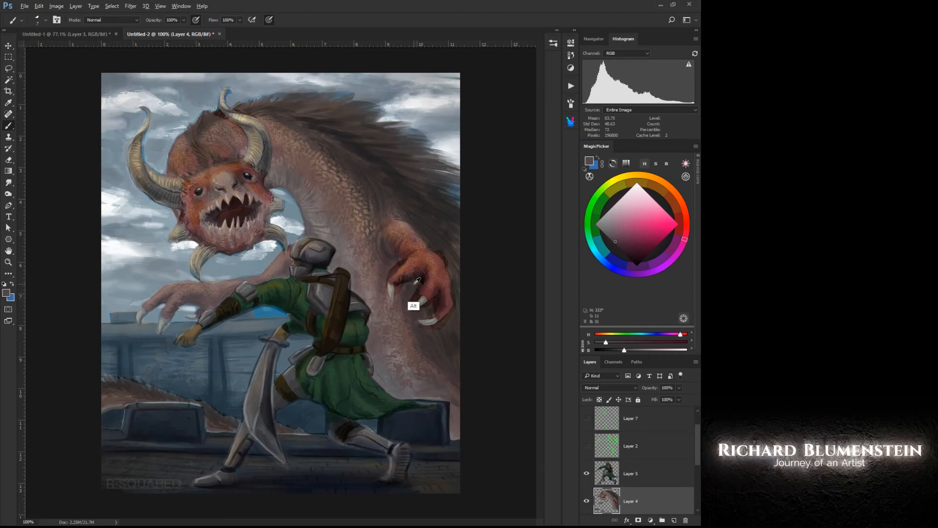
pyautogui.keyDown('alt'); pyautogui.click(416, 305); pyautogui.keyUp('alt')
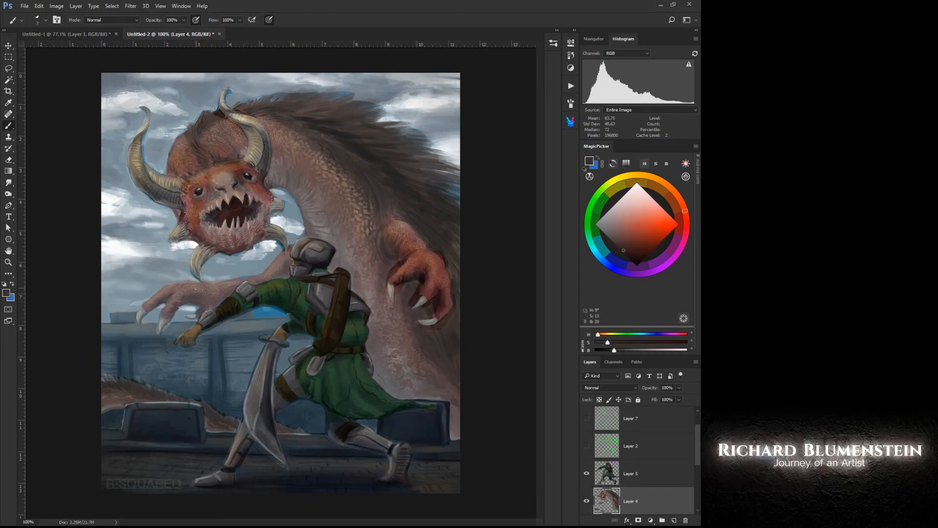
pyautogui.moveTo(184, 288); pyautogui.dragTo(193, 288)
pyautogui.moveTo(171, 293); pyautogui.dragTo(165, 302)
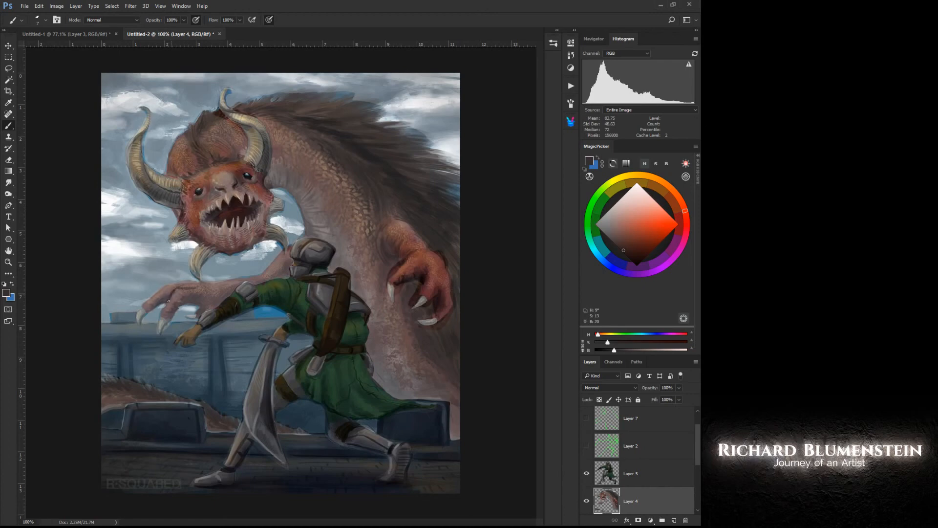